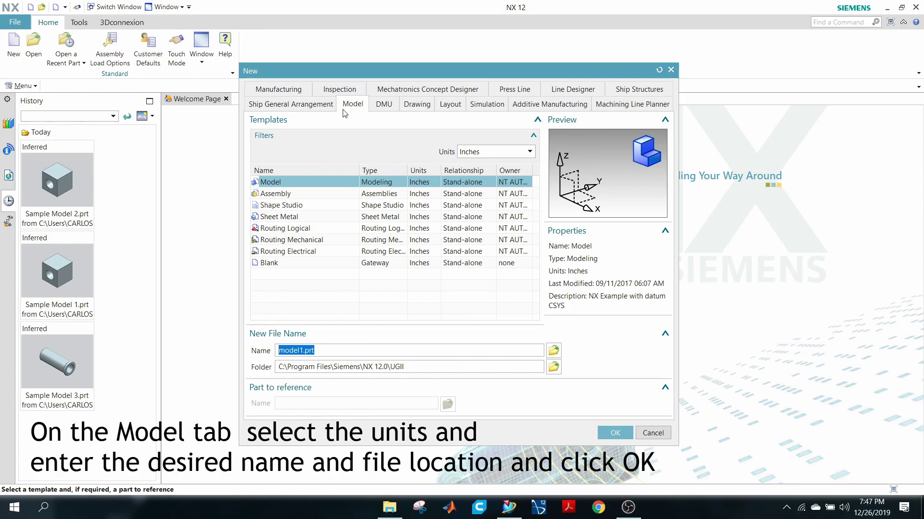
# Create a new Model part in inches named model1.prt, stored in the SIEMENS NX TUTORIAL FILES folder on the desktop.
pyautogui.click(477, 153)
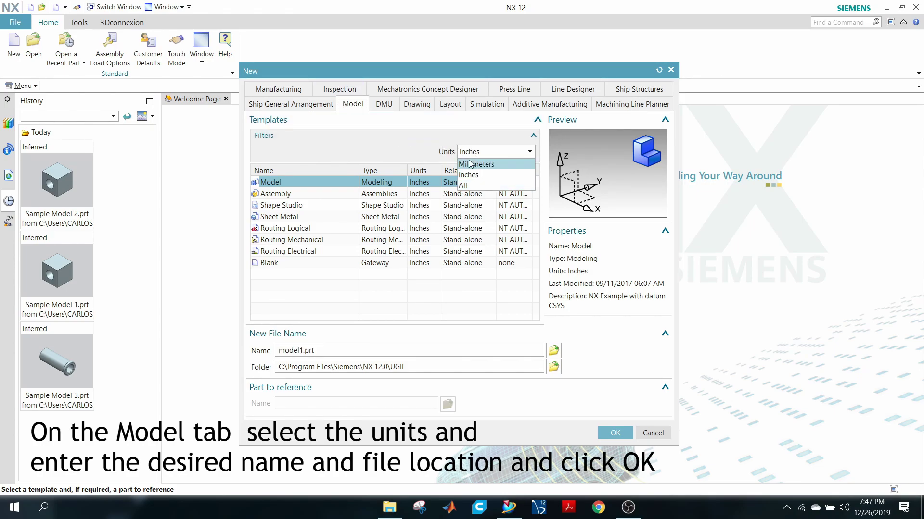
pyautogui.click(470, 176)
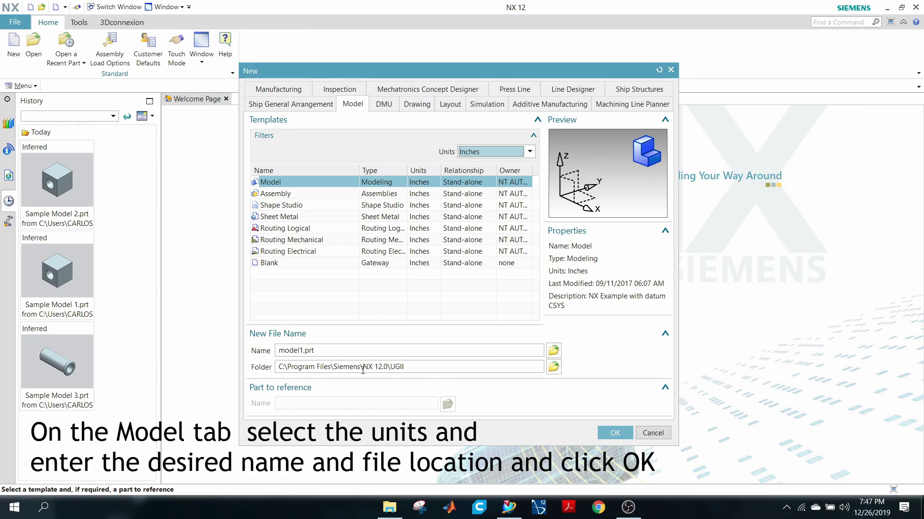
pyautogui.click(553, 367)
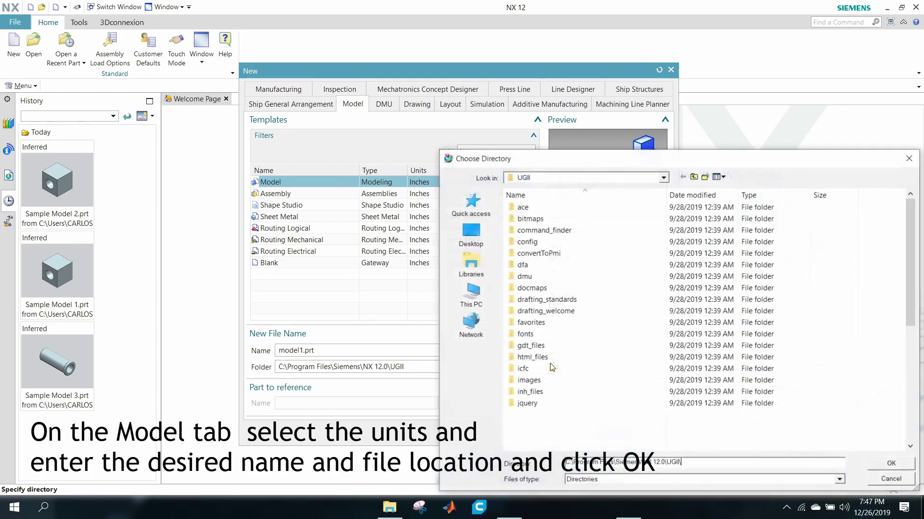
pyautogui.click(471, 236)
pyautogui.doubleClick(573, 268)
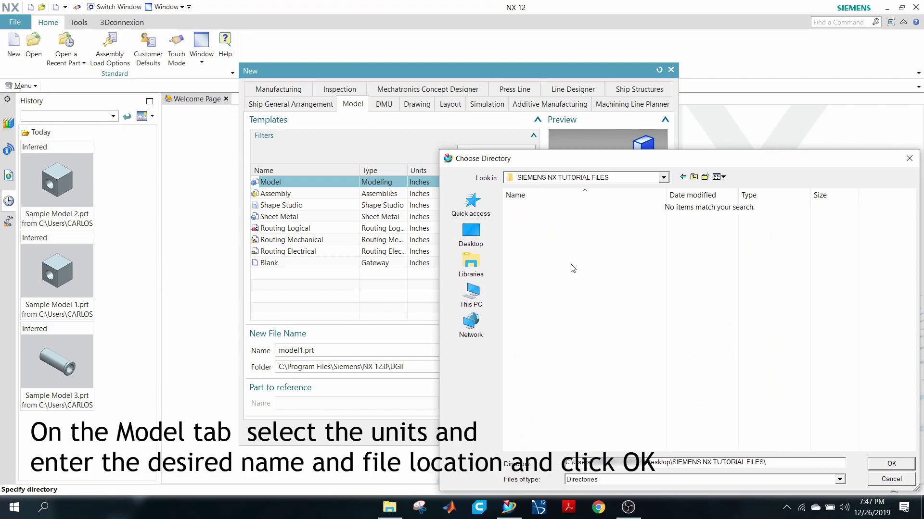
pyautogui.click(891, 464)
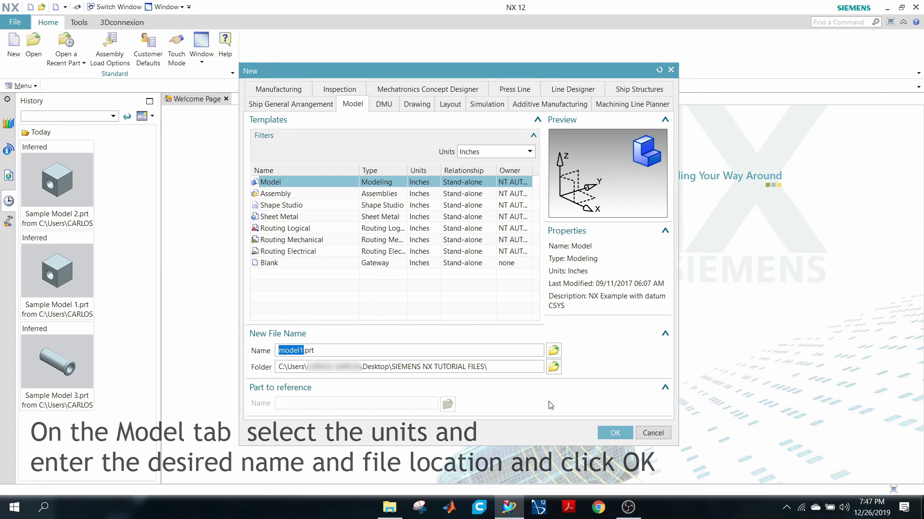
pyautogui.click(619, 433)
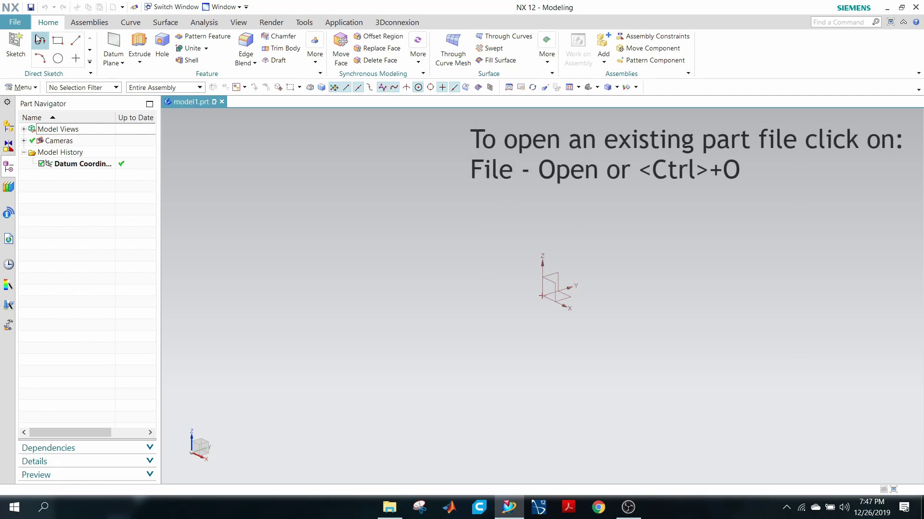
# Preview the existing sample parts in the SIEMENS NX TUTORIAL FILES folder and open Sample Model 3.
pyautogui.click(15, 22)
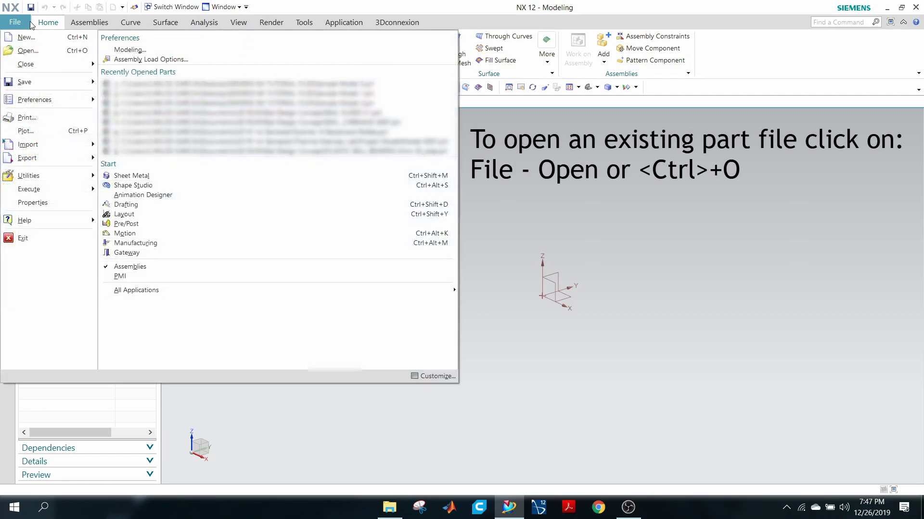
pyautogui.click(28, 50)
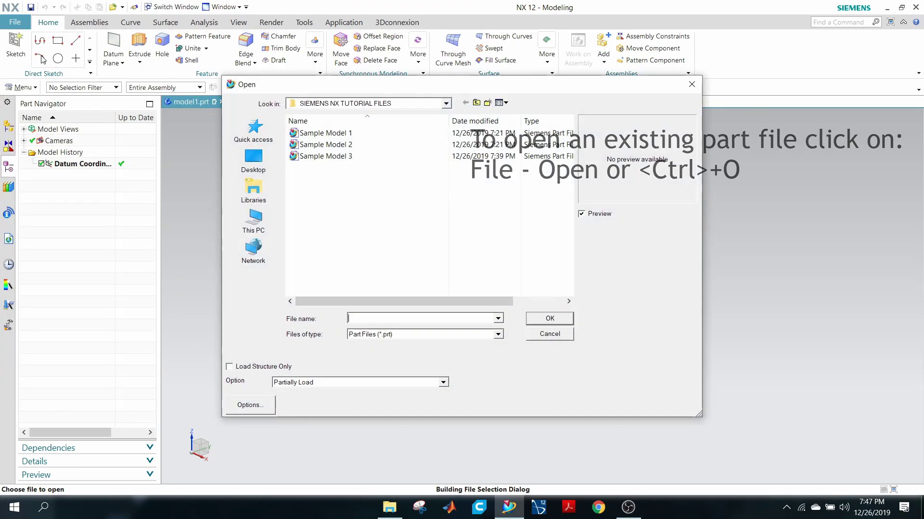
pyautogui.click(342, 135)
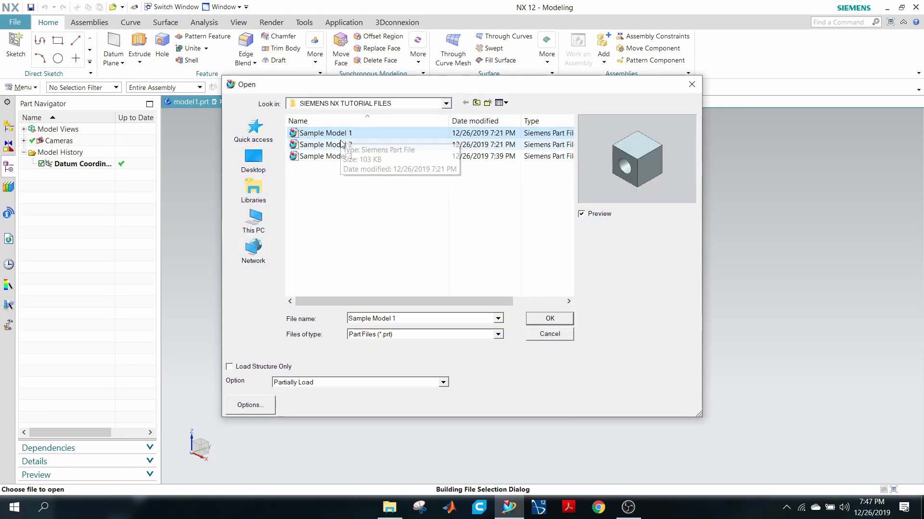
pyautogui.click(342, 145)
pyautogui.click(317, 157)
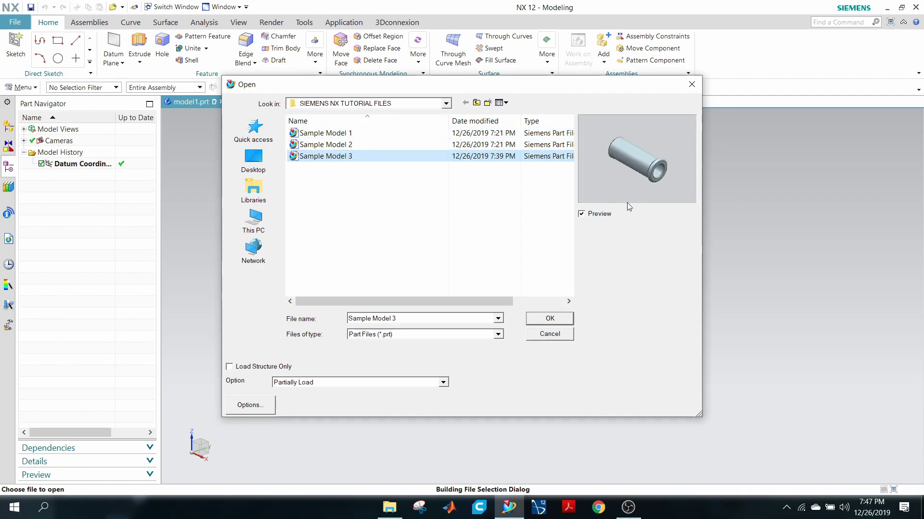
pyautogui.click(564, 319)
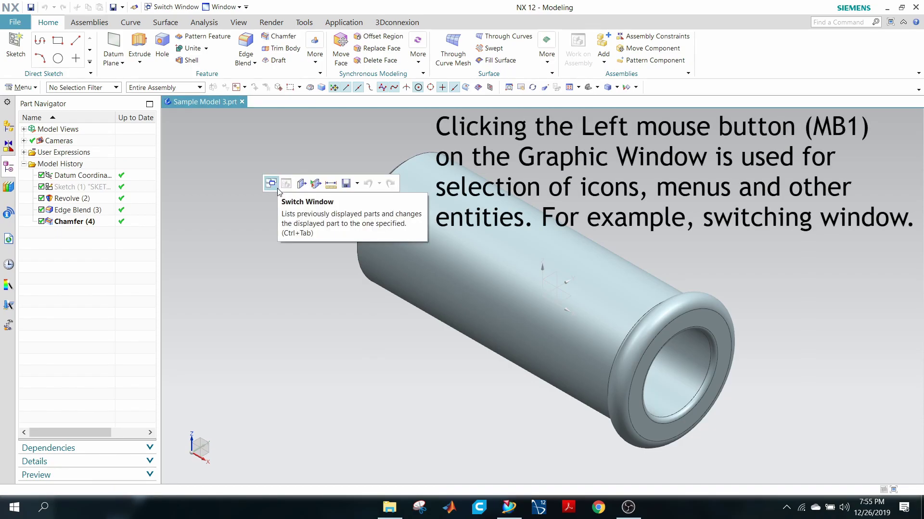
# Open the existing part Sample Model 1 from the SIEMENS NX TUTORIAL FILES folder.
pyautogui.click(15, 23)
pyautogui.click(34, 52)
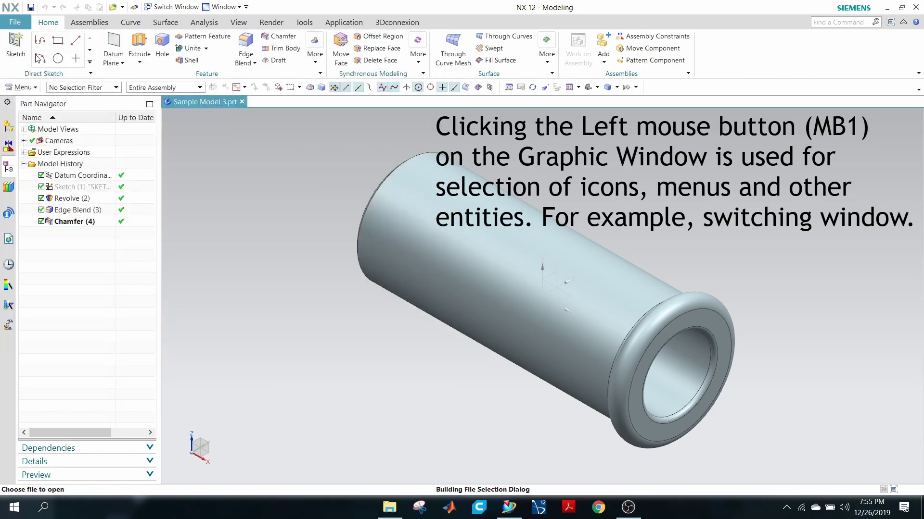
pyautogui.click(332, 133)
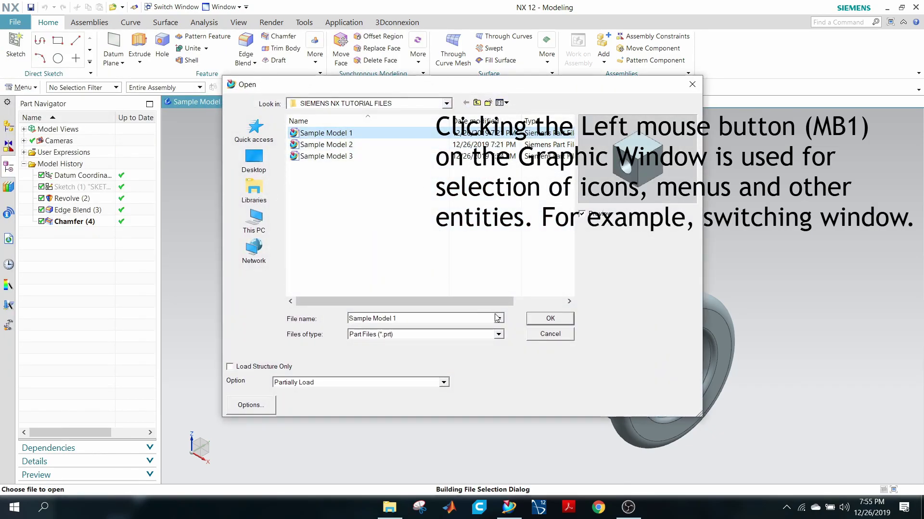
pyautogui.click(550, 320)
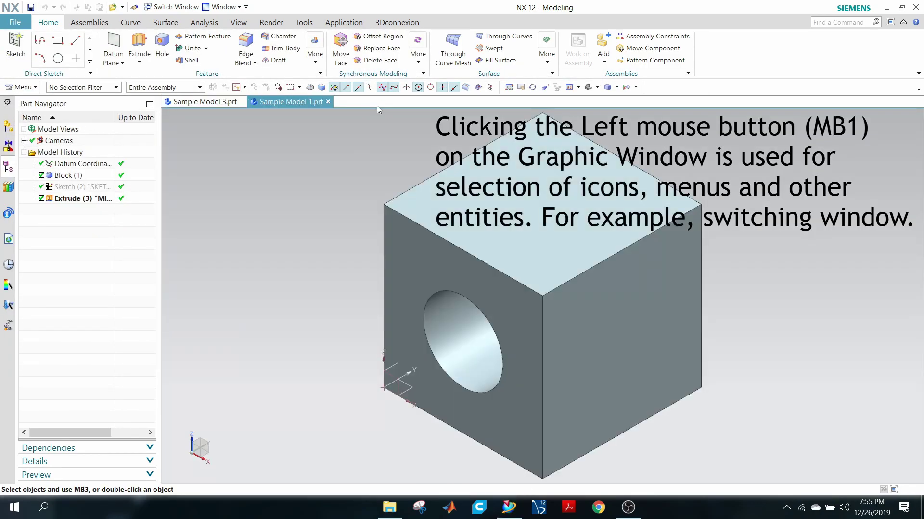
# Switch the displayed part from Sample Model 1 to Sample Model 3.
pyautogui.click(290, 155)
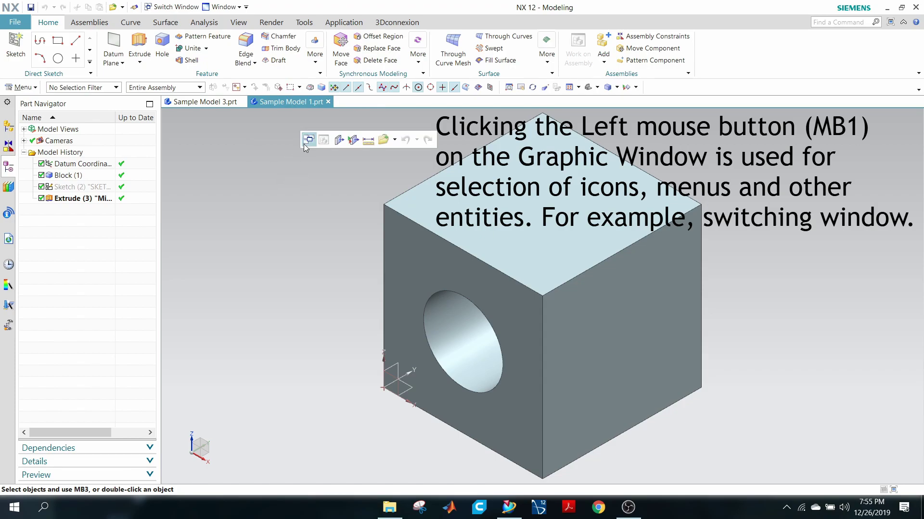
pyautogui.click(308, 141)
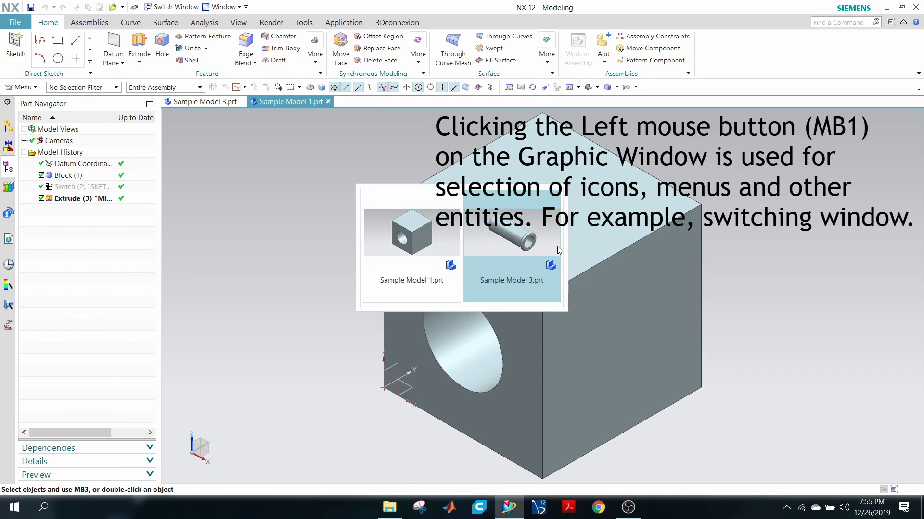
pyautogui.click(489, 241)
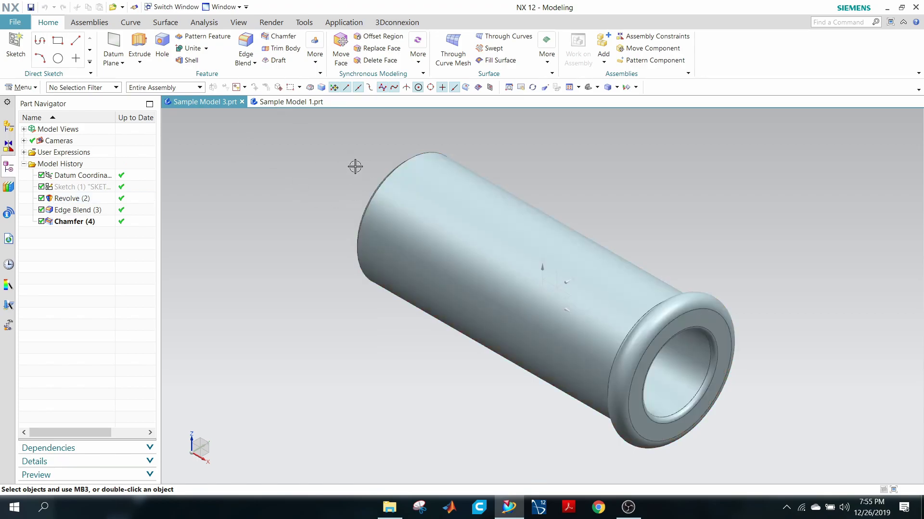
# Create a one-plane view section of the flanged tube on the Z plane with a 1.27 in offset and turn off its clipping.
pyautogui.click(316, 174)
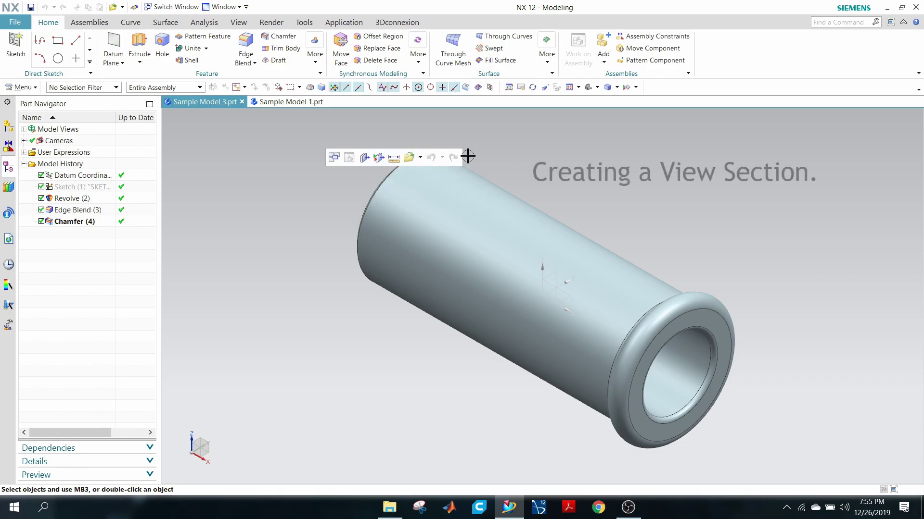
pyautogui.click(368, 160)
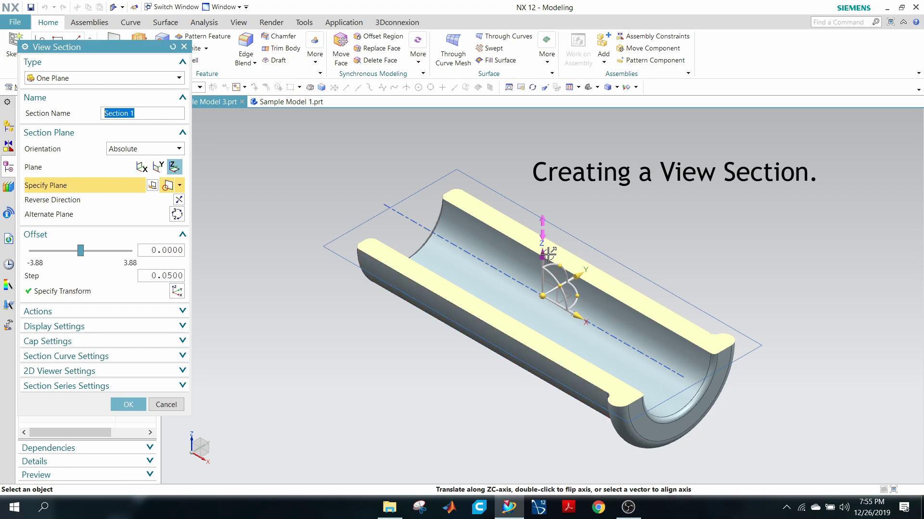
pyautogui.moveTo(80, 251)
pyautogui.mouseDown()
pyautogui.moveTo(62, 252)
pyautogui.moveTo(96, 252)
pyautogui.mouseUp()
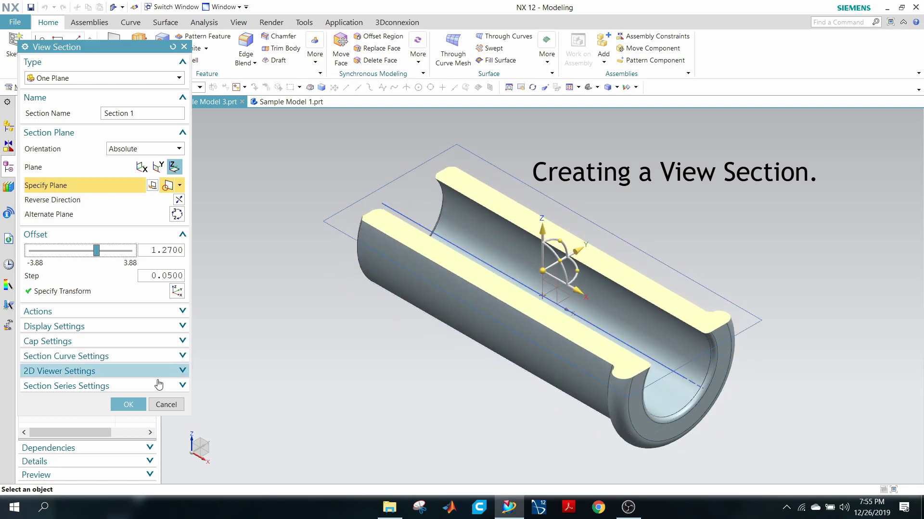
pyautogui.click(128, 404)
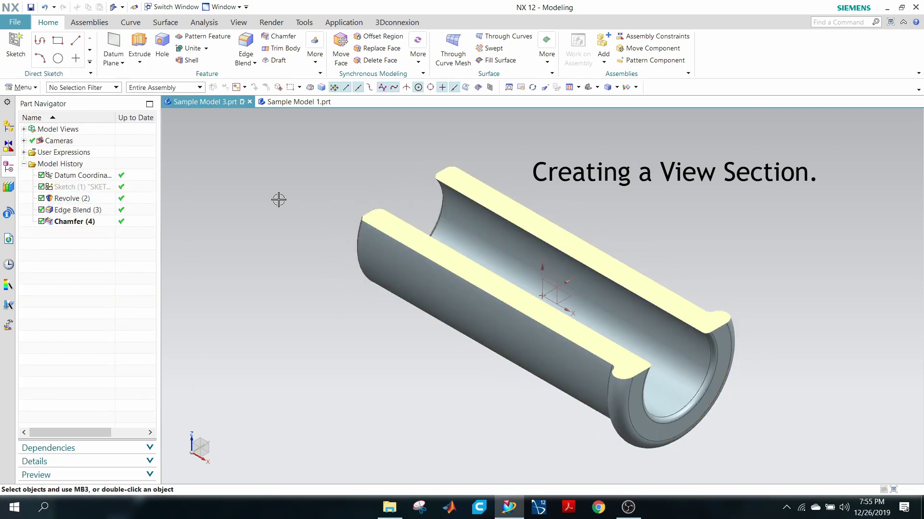
pyautogui.click(278, 199)
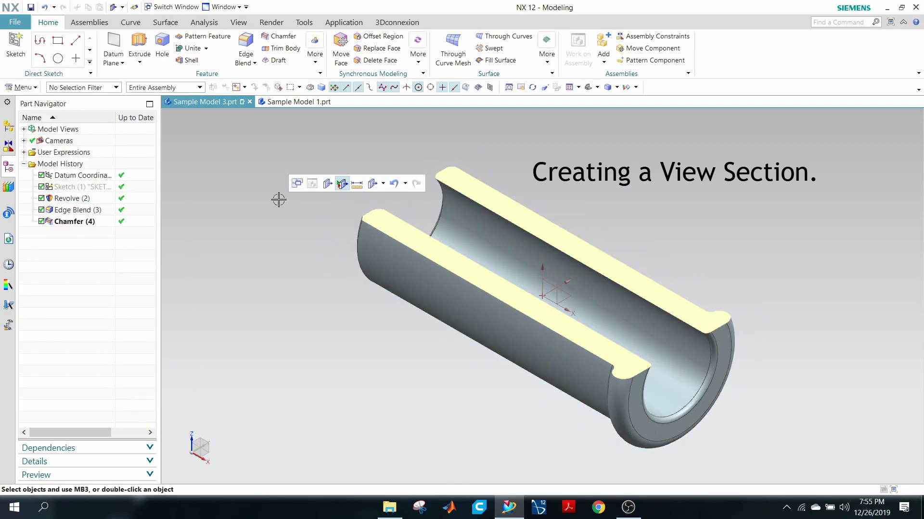
pyautogui.click(342, 184)
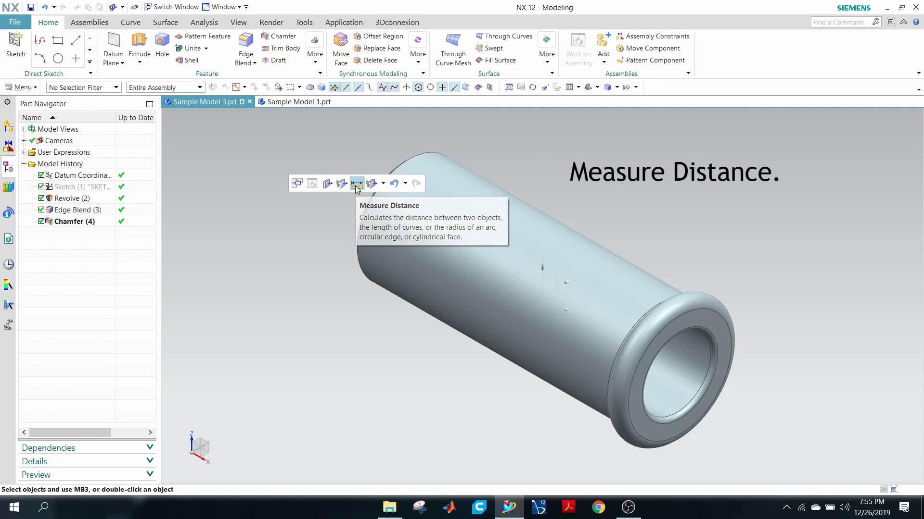
# Measure the minimum distance from the datum at the tube's center to the flat face of the flanged end.
pyautogui.click(357, 185)
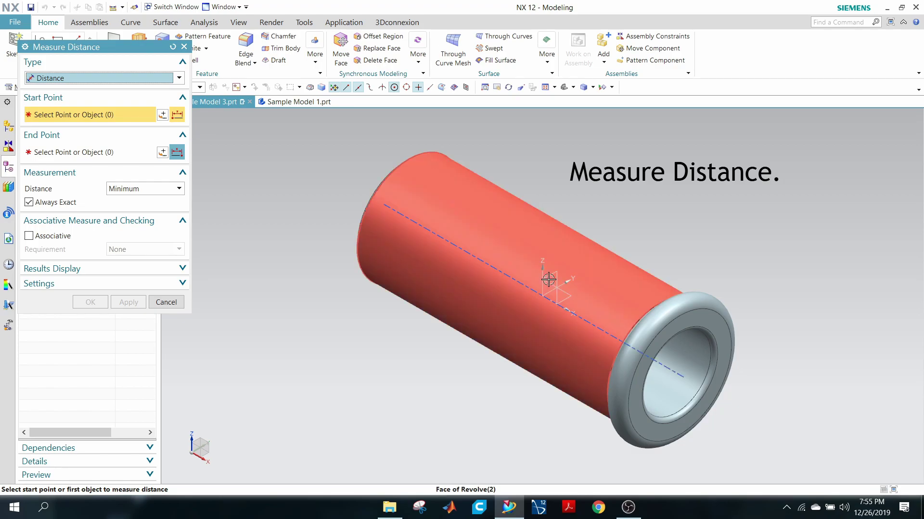
pyautogui.click(552, 275)
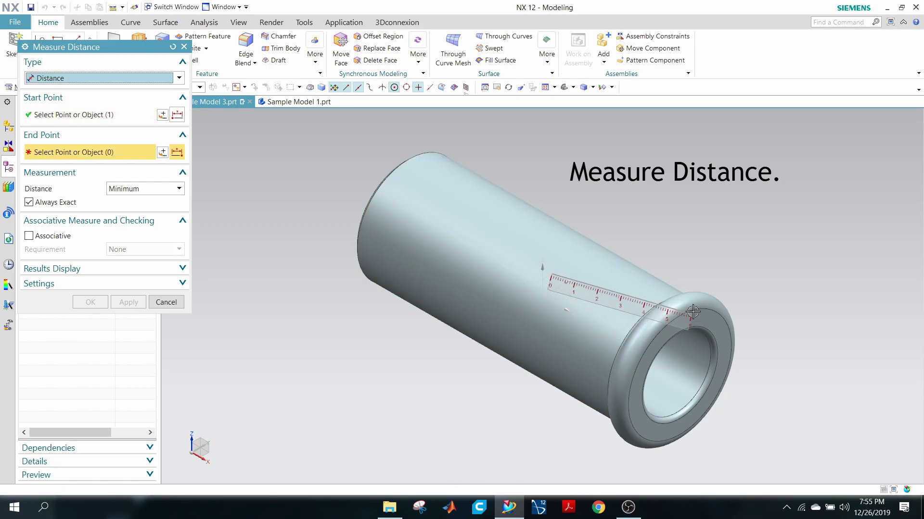
pyautogui.click(627, 364)
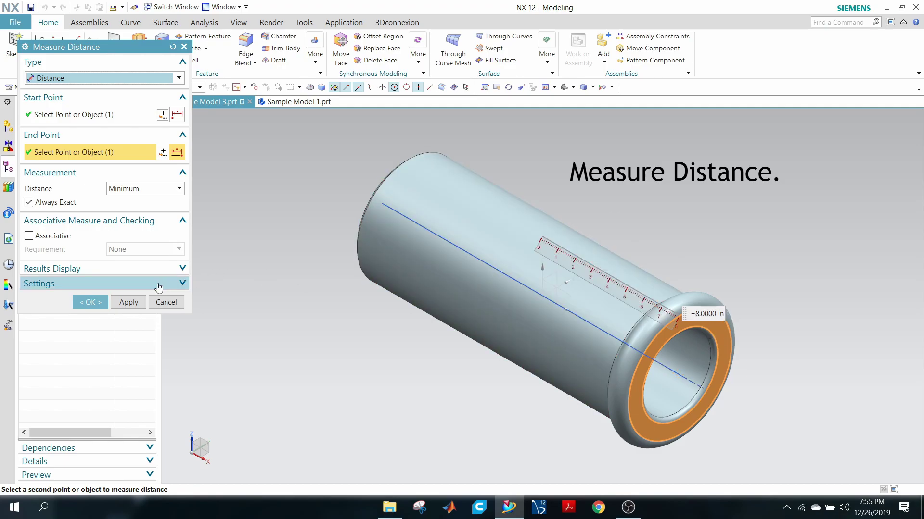
pyautogui.click(90, 302)
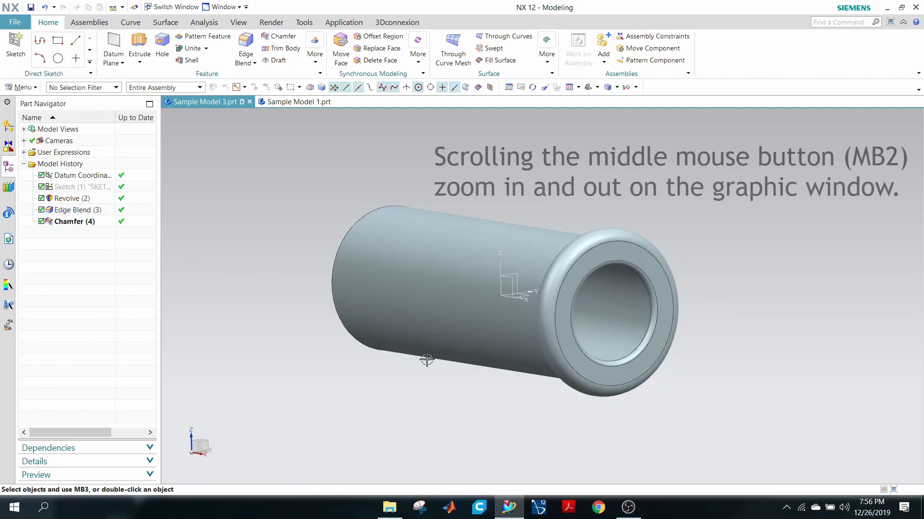
# Examine the whole flanged tube at closer and wider magnifications.
pyautogui.scroll(5, 553, 340)
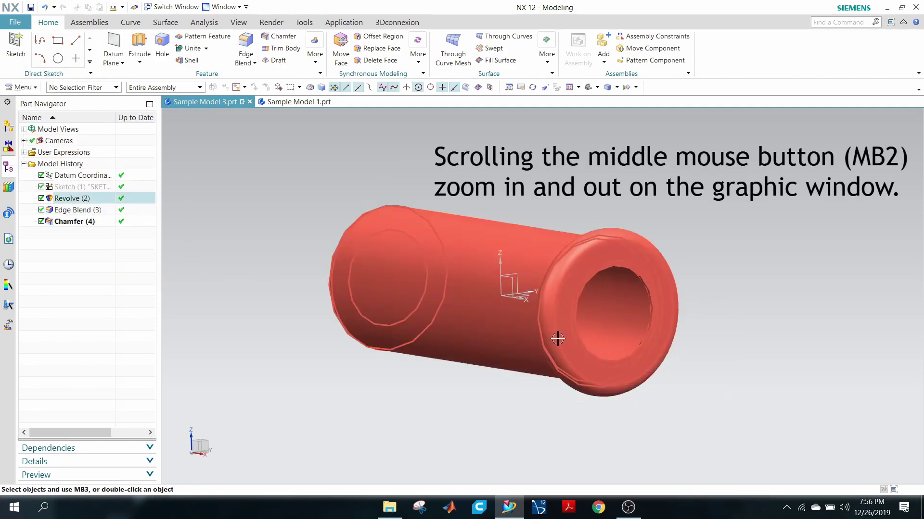
pyautogui.scroll(-6, 557, 334)
pyautogui.scroll(2, 505, 317)
pyautogui.scroll(5, 547, 311)
pyautogui.scroll(-5, 645, 346)
pyautogui.scroll(3, 628, 347)
pyautogui.scroll(-3, 622, 343)
pyautogui.scroll(3, 621, 341)
pyautogui.scroll(-3, 618, 332)
pyautogui.scroll(2, 613, 294)
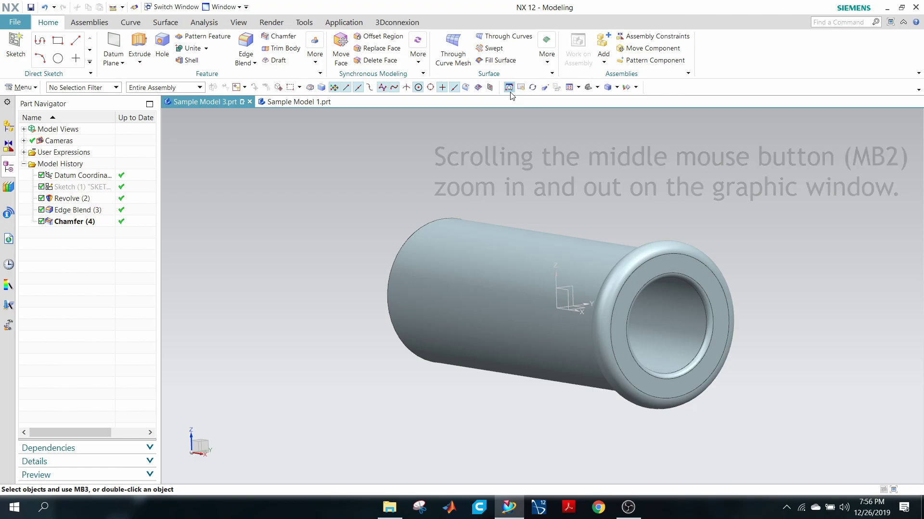
# Zoom in on a rectangular area around the bore opening at the tube's flanged end.
pyautogui.click(510, 89)
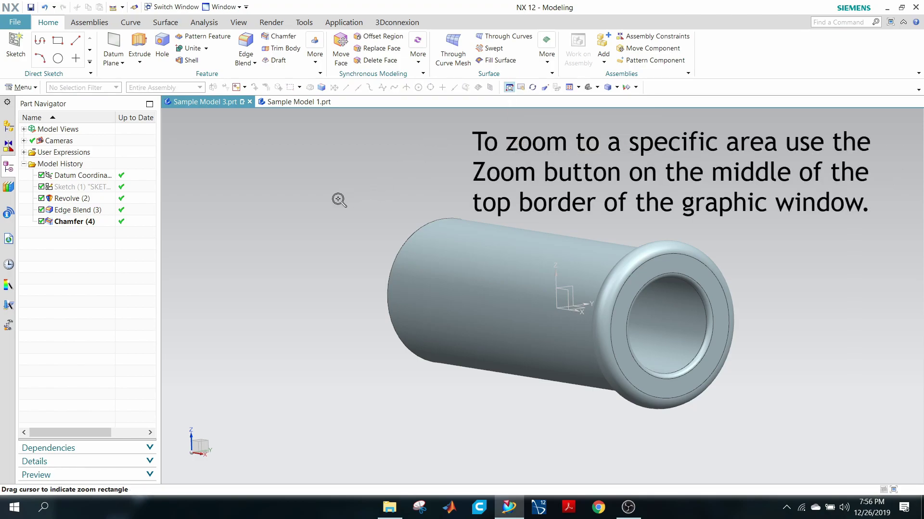
pyautogui.moveTo(624, 297); pyautogui.dragTo(726, 371)
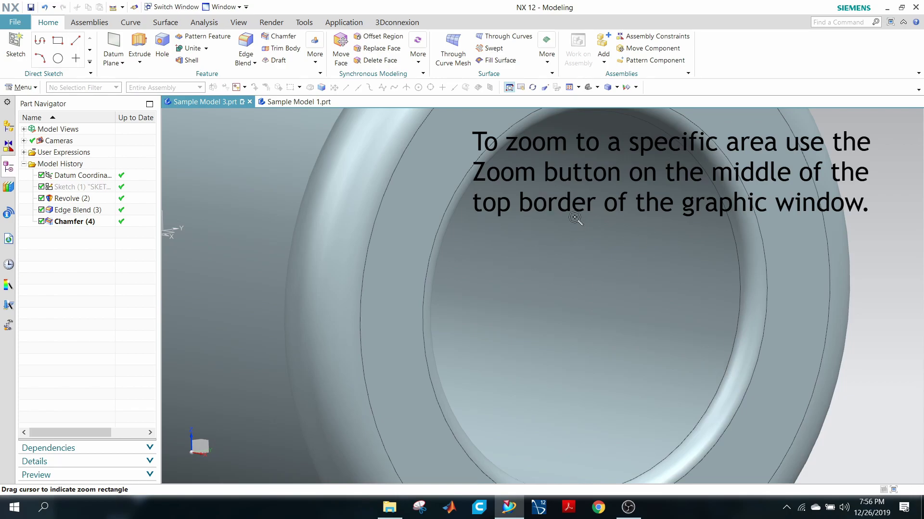
pyautogui.press('Escape')
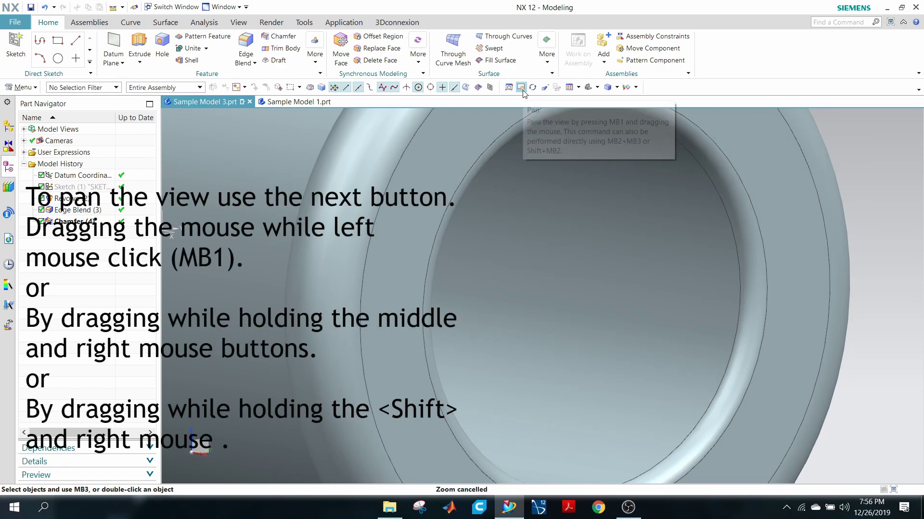
# Pan the magnified view so that more of the tube body beside the flange is shown.
pyautogui.click(521, 87)
pyautogui.moveTo(466, 212); pyautogui.dragTo(655, 233)
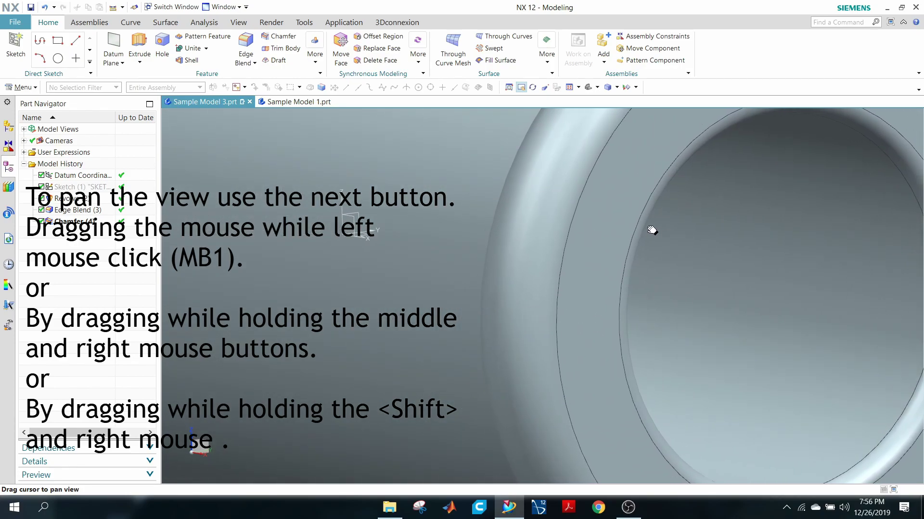
pyautogui.click(519, 88)
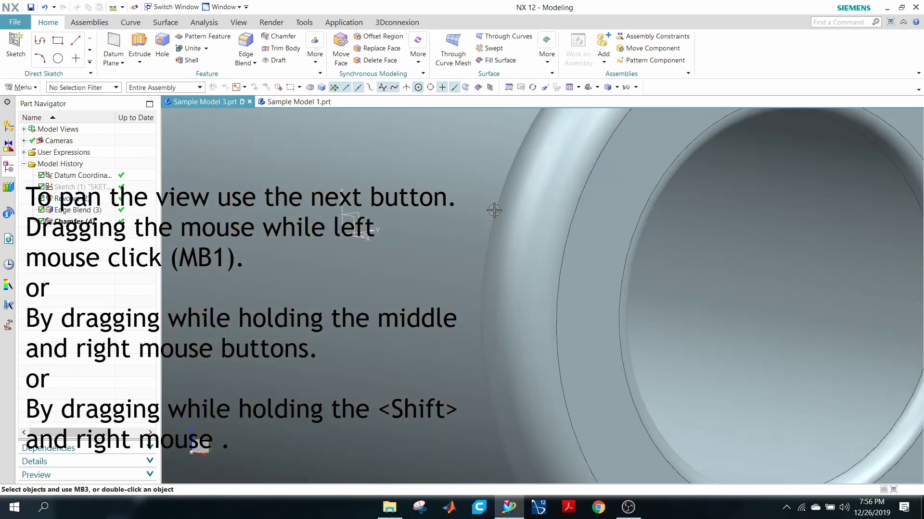
pyautogui.keyDown('shift'); pyautogui.moveTo(495, 210); pyautogui.dragTo(503, 188, button='middle'); pyautogui.keyUp('shift')
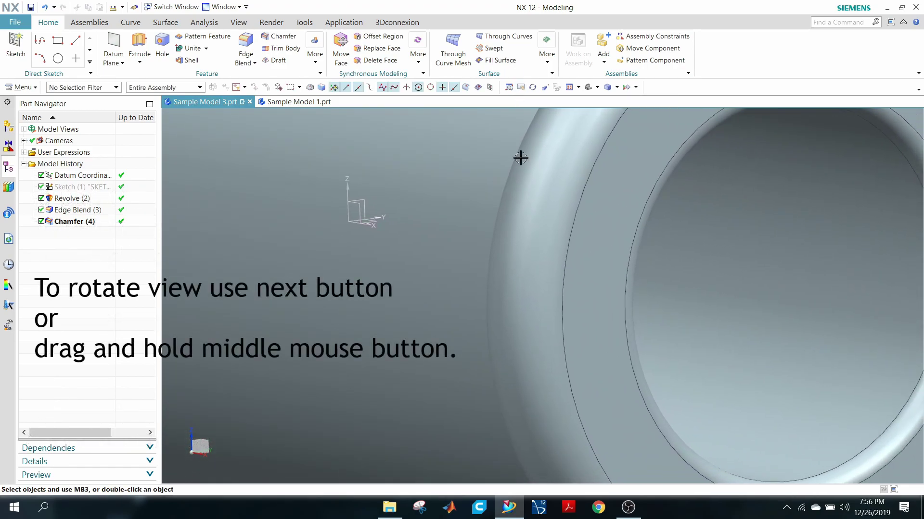
# Rotate the magnified view to a more oblique angle on the flanged end and fit the whole tube to the screen.
pyautogui.click(533, 87)
pyautogui.moveTo(507, 220); pyautogui.dragTo(516, 113)
pyautogui.click(531, 90)
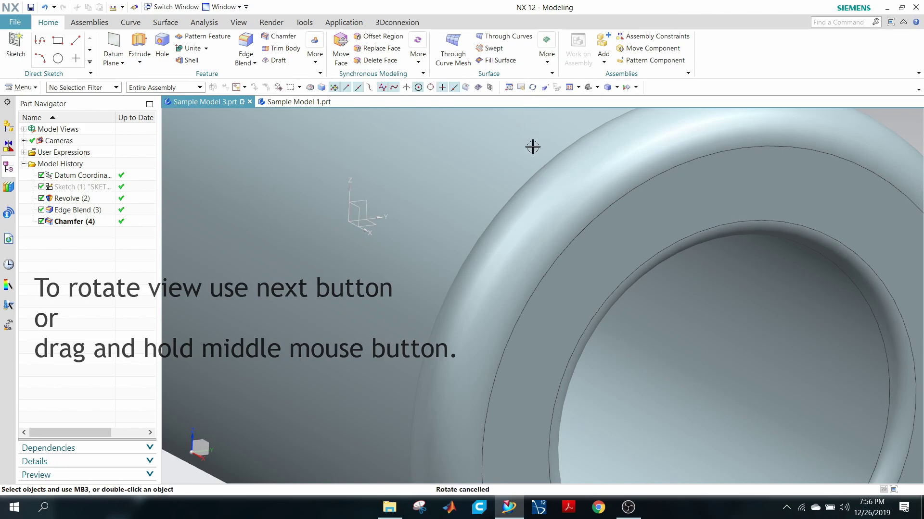
pyautogui.click(570, 88)
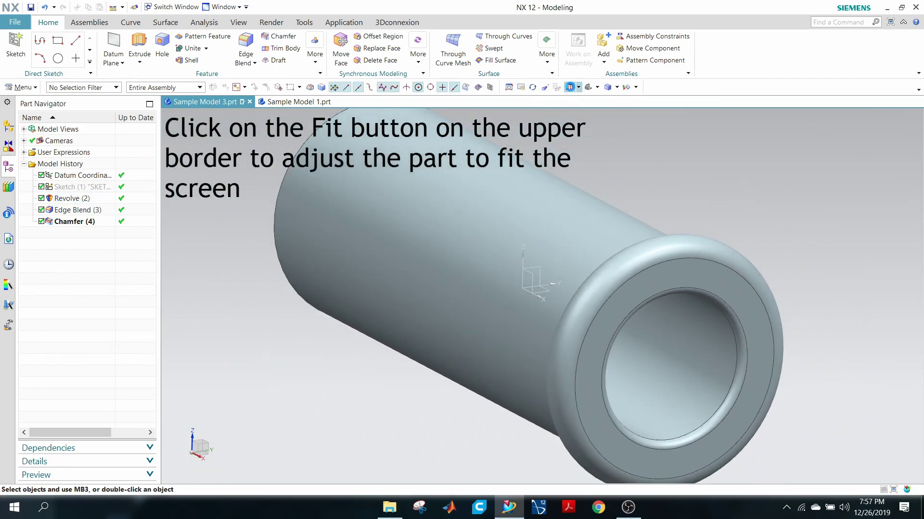
# Display the tube in perspective, rotate it to a more side-on angle, and compare it with the non-perspective view.
pyautogui.click(544, 88)
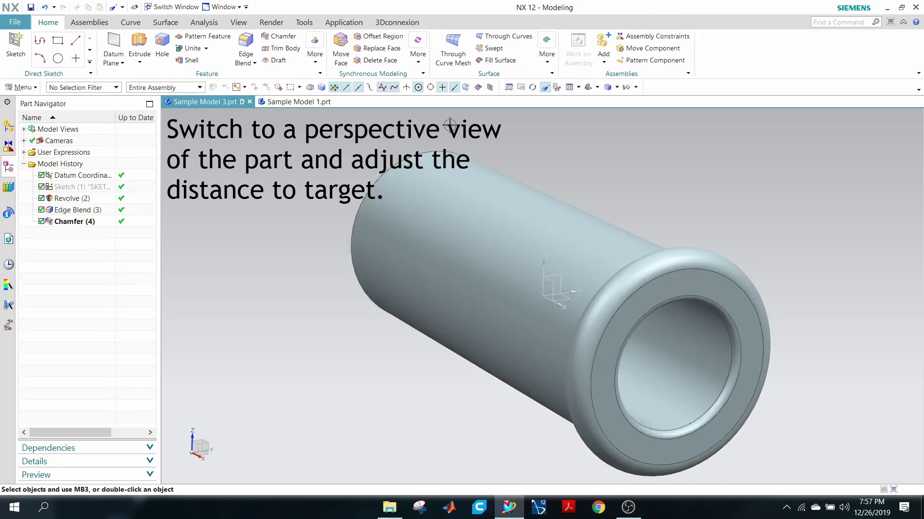
pyautogui.moveTo(453, 245)
pyautogui.mouseDown(button='middle')
pyautogui.moveTo(501, 229)
pyautogui.moveTo(557, 241)
pyautogui.moveTo(511, 230)
pyautogui.moveTo(465, 240)
pyautogui.mouseUp(button='middle')
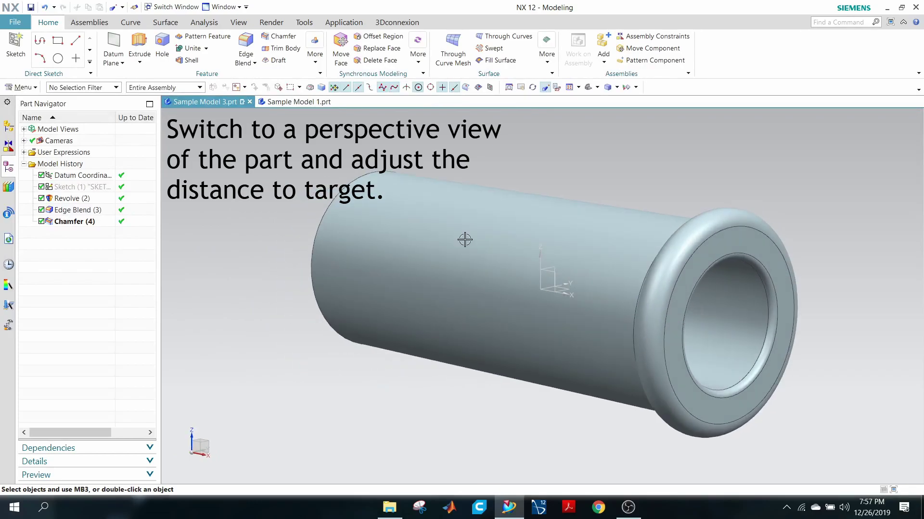
pyautogui.click(546, 88)
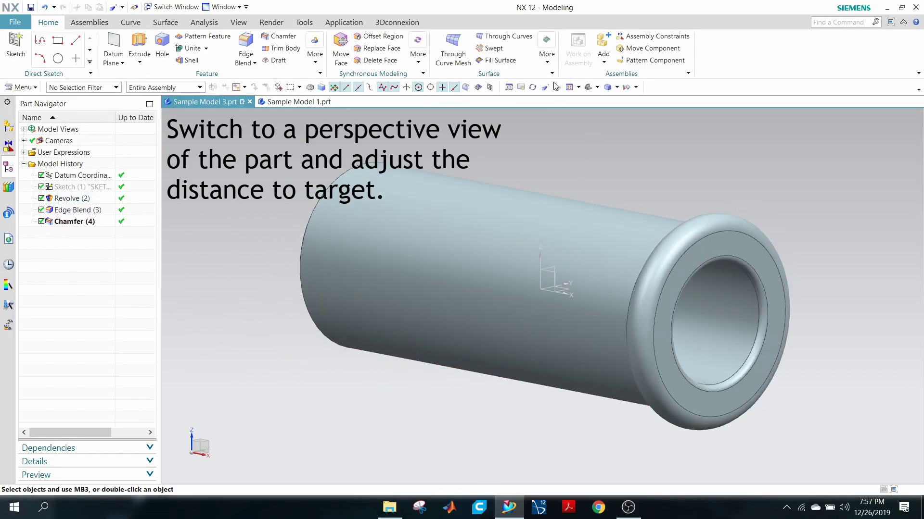
pyautogui.click(542, 88)
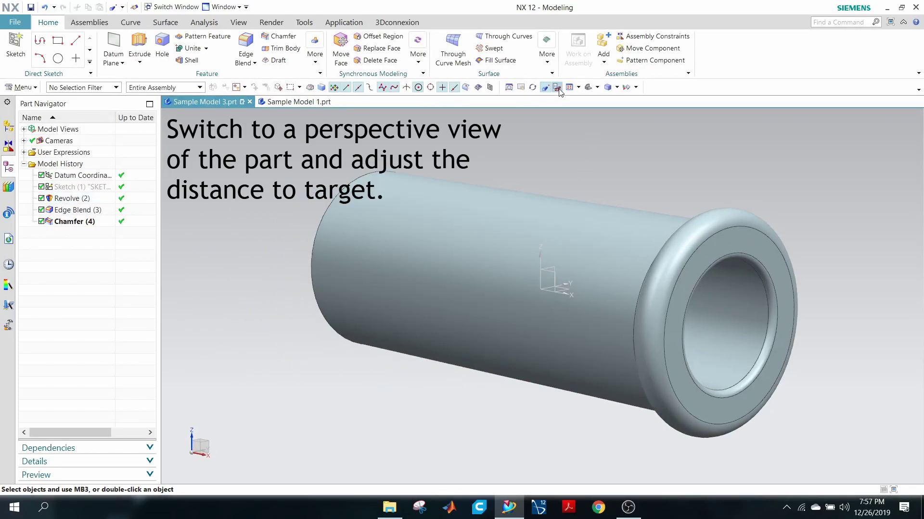
# Set the perspective distance from camera to target to 55.
pyautogui.click(558, 88)
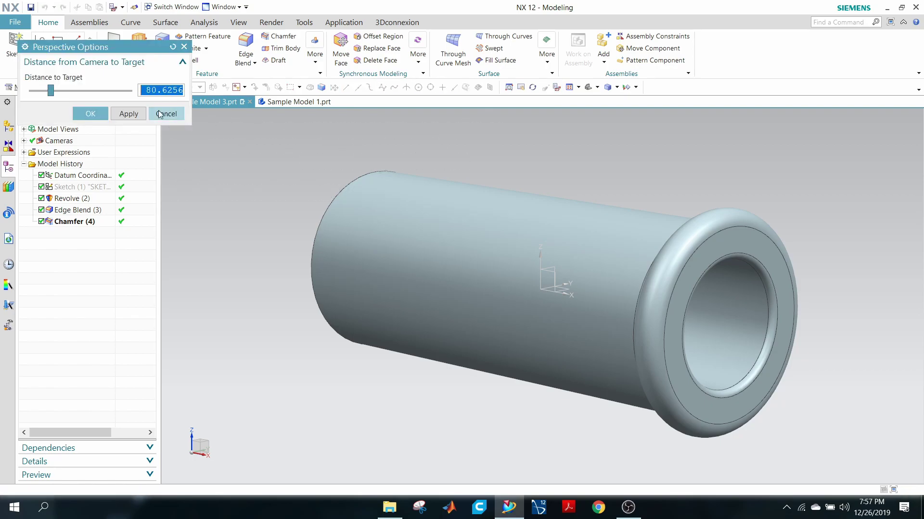
pyautogui.moveTo(51, 91)
pyautogui.mouseDown()
pyautogui.moveTo(126, 91)
pyautogui.moveTo(30, 93)
pyautogui.moveTo(65, 98)
pyautogui.moveTo(46, 99)
pyautogui.mouseUp()
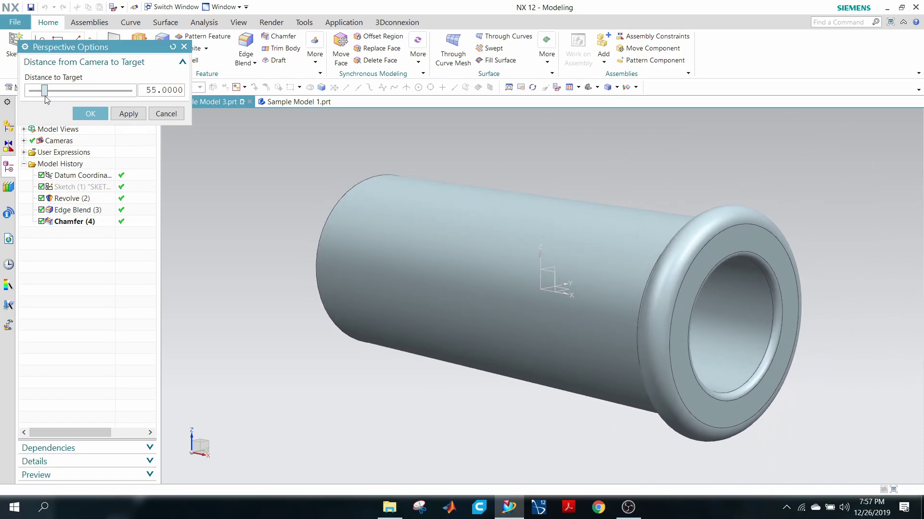
pyautogui.click(98, 115)
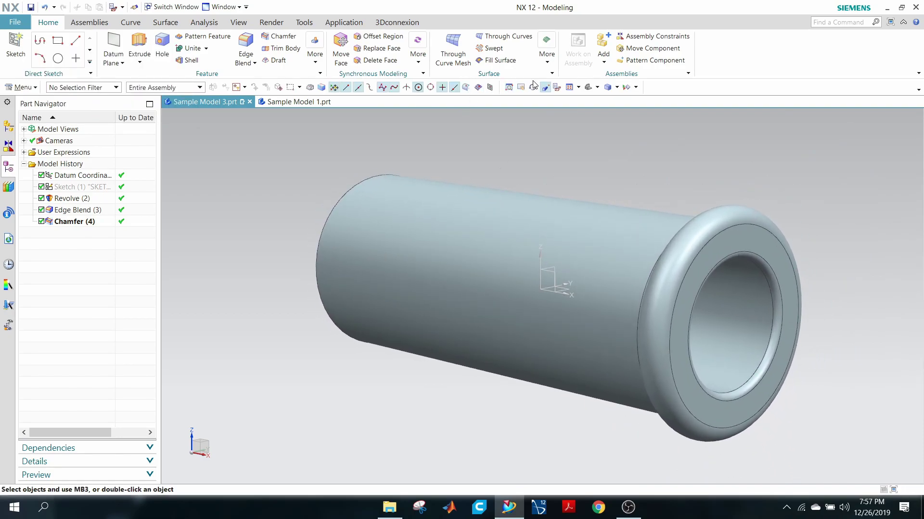
# Turn off the perspective display and orient the tube to the isometric view.
pyautogui.click(545, 87)
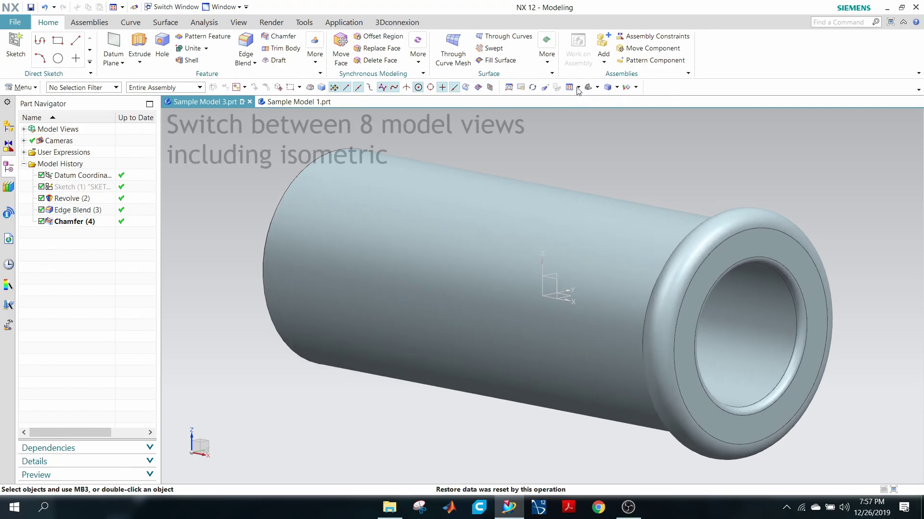
pyautogui.click(590, 89)
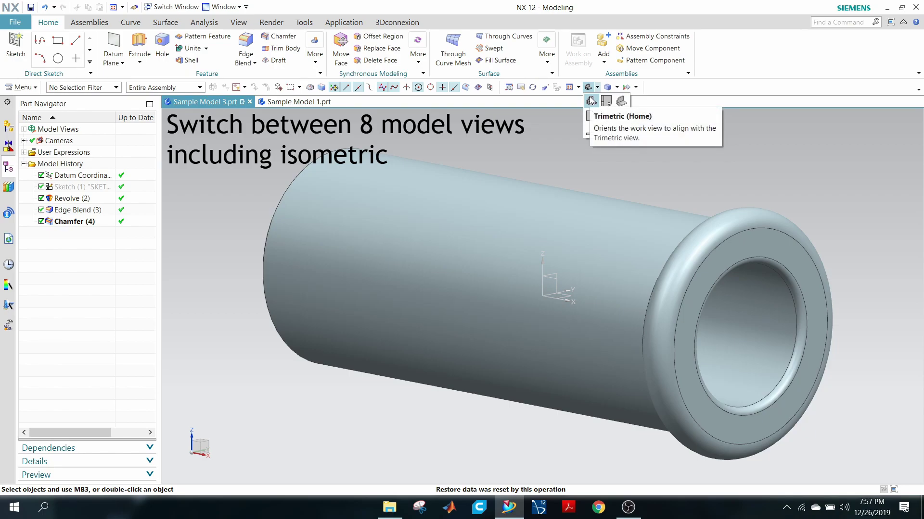
pyautogui.click(622, 101)
# Preview the tube in the Shaded and Static Wireframe render styles and return it to Shaded with Edges.
pyautogui.click(618, 87)
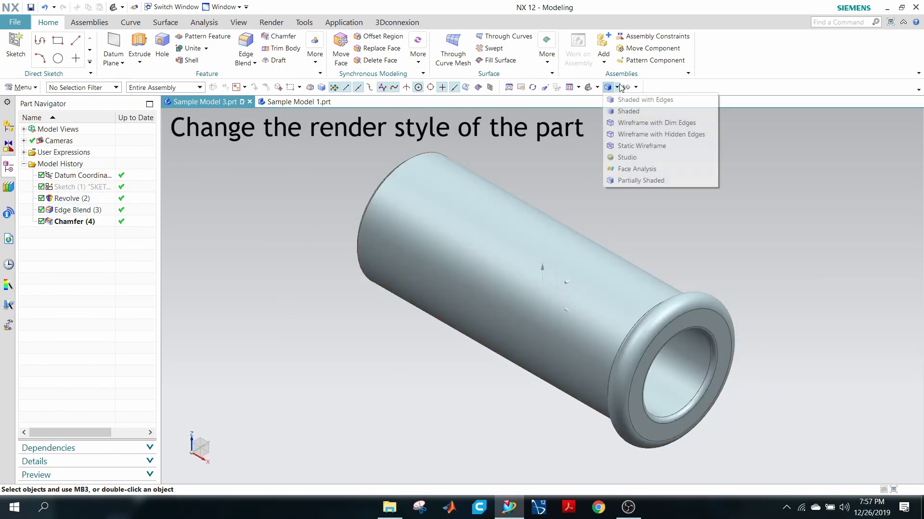
pyautogui.click(620, 111)
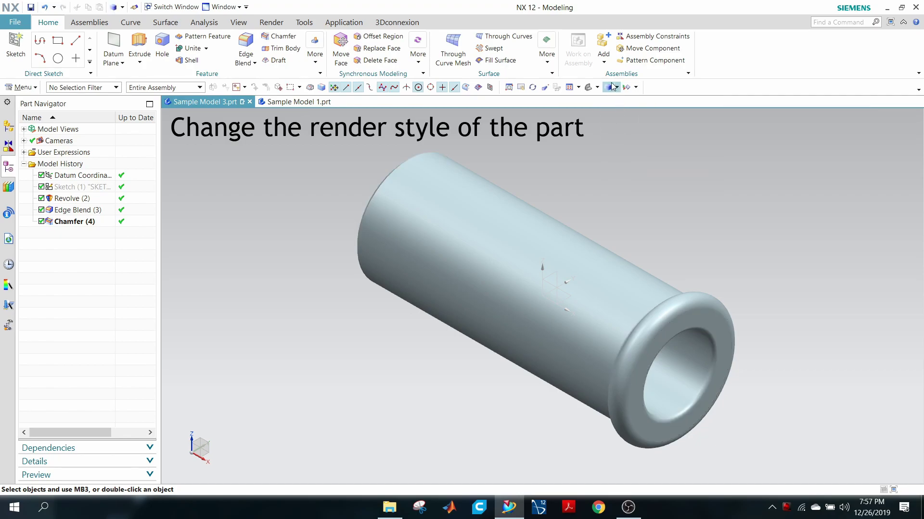
pyautogui.click(617, 87)
pyautogui.click(619, 137)
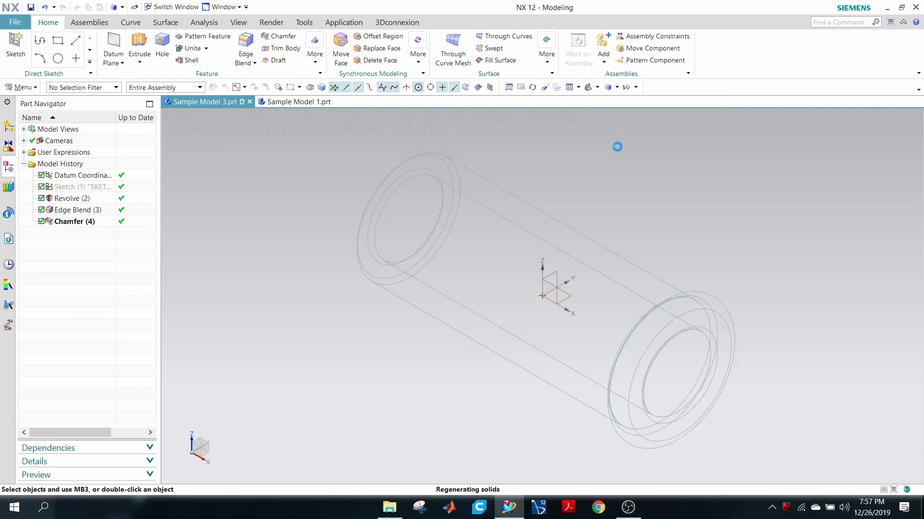
pyautogui.click(617, 87)
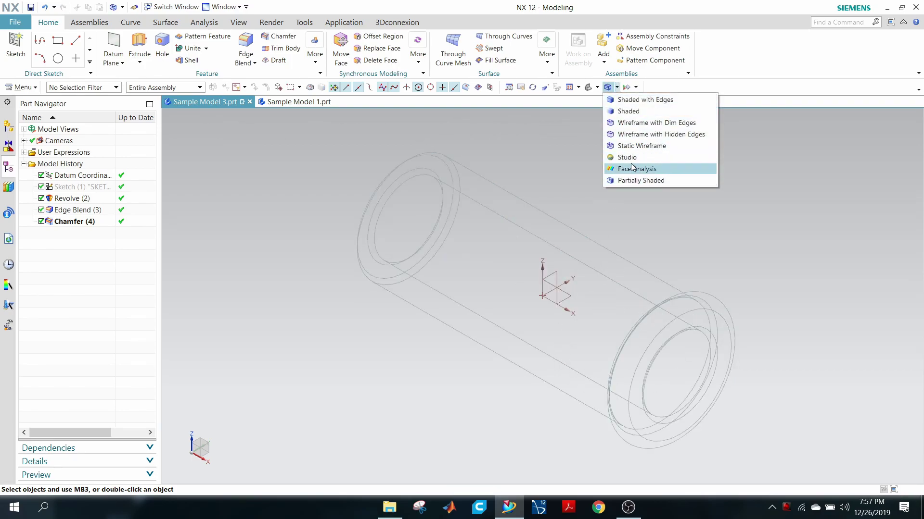
pyautogui.click(637, 100)
# Use Show and Hide to hide all bodies and show them again, and reopen and close its dialog.
pyautogui.click(636, 88)
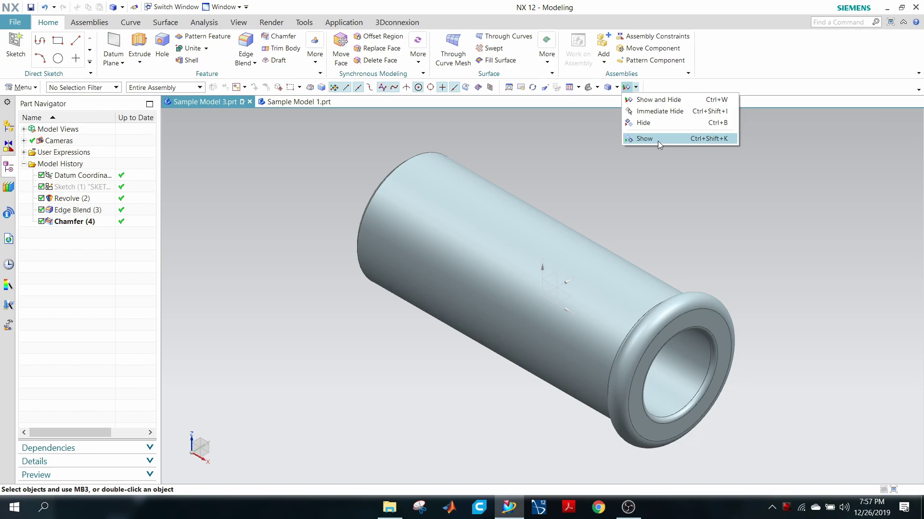
pyautogui.click(659, 101)
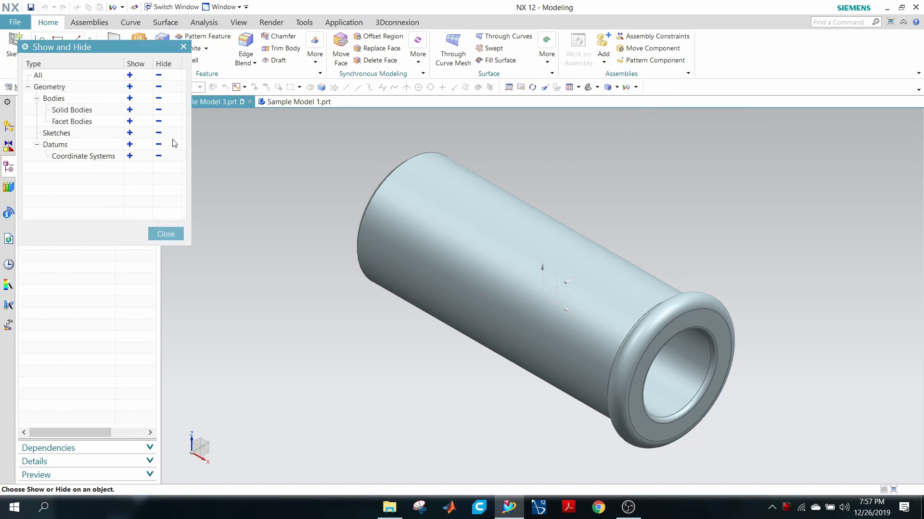
pyautogui.click(158, 98)
pyautogui.click(130, 98)
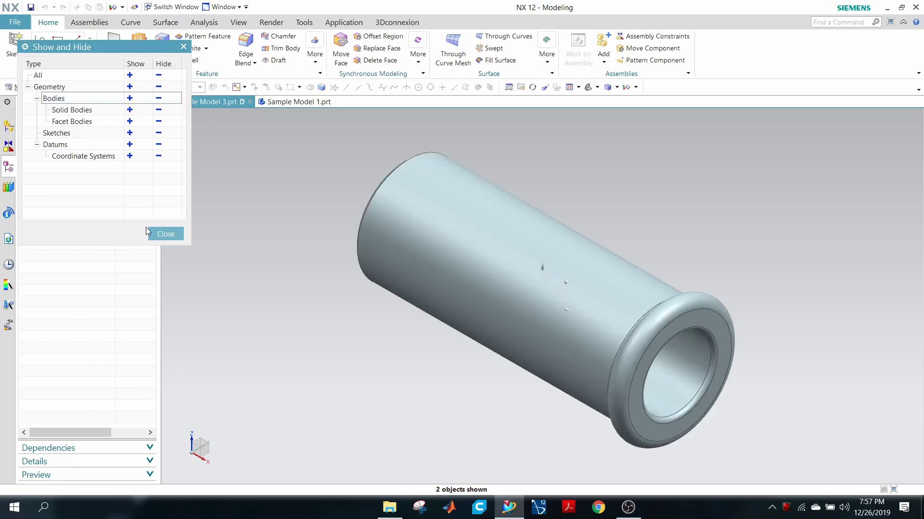
pyautogui.click(161, 234)
pyautogui.hotkey('ctrl', 'w')
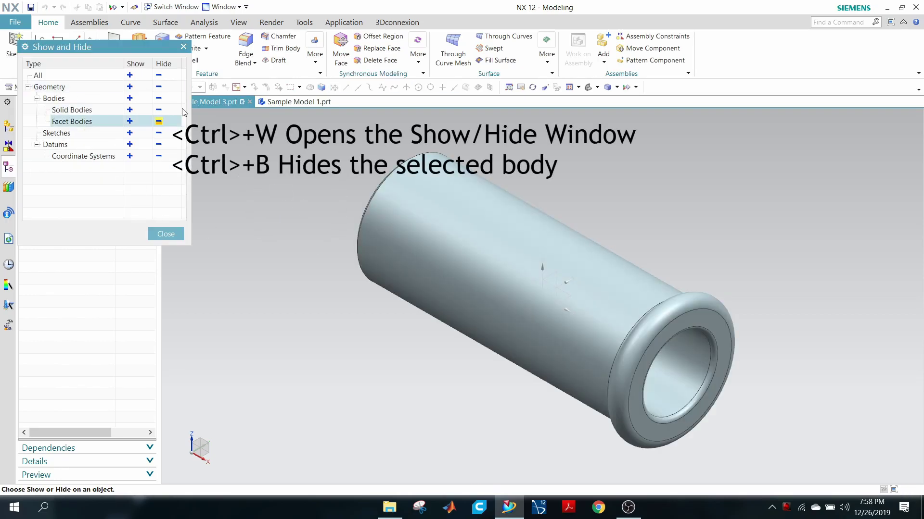
pyautogui.click(166, 234)
# Hide the selected tube body and show it again through its Edge Blend feature in the model history.
pyautogui.click(621, 291)
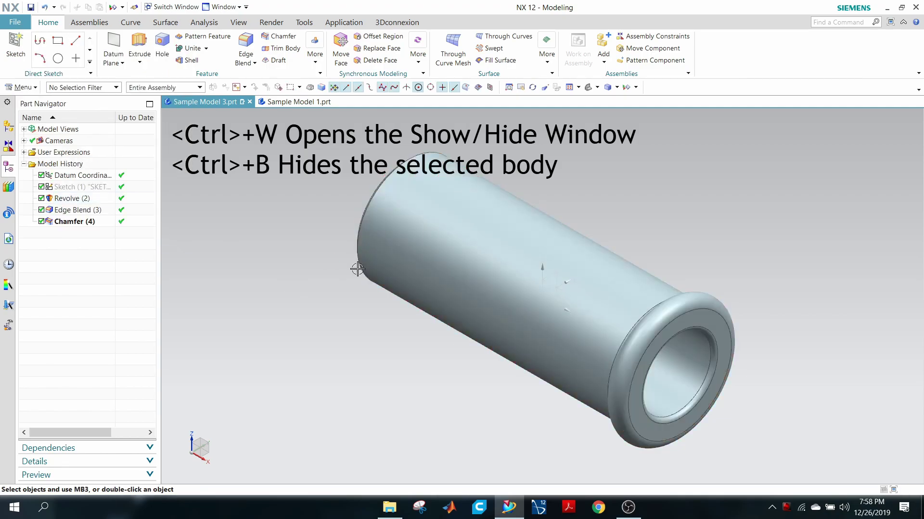
pyautogui.click(433, 231)
pyautogui.hotkey('ctrl', 'b')
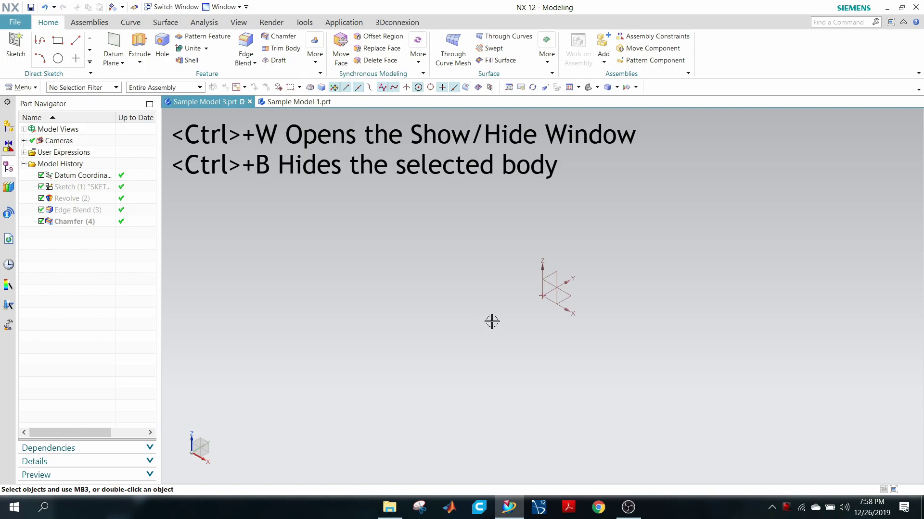
pyautogui.rightClick(76, 212)
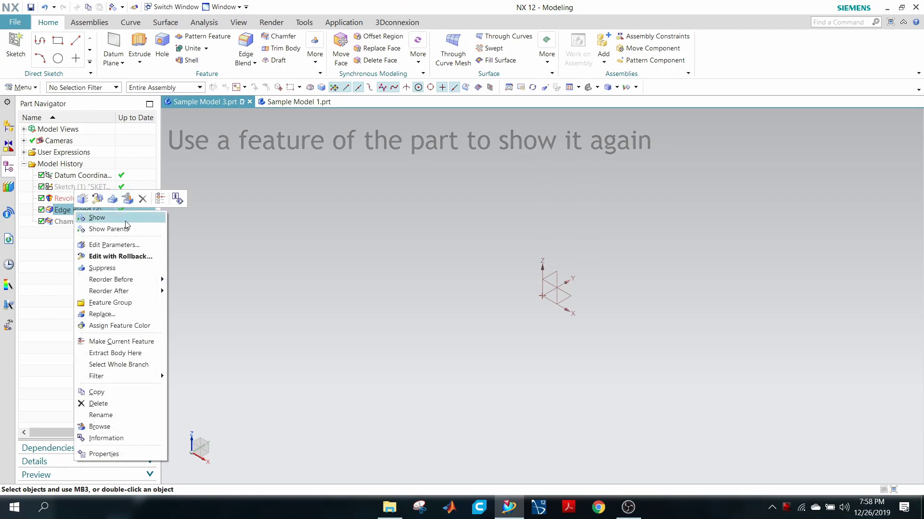
pyautogui.click(96, 217)
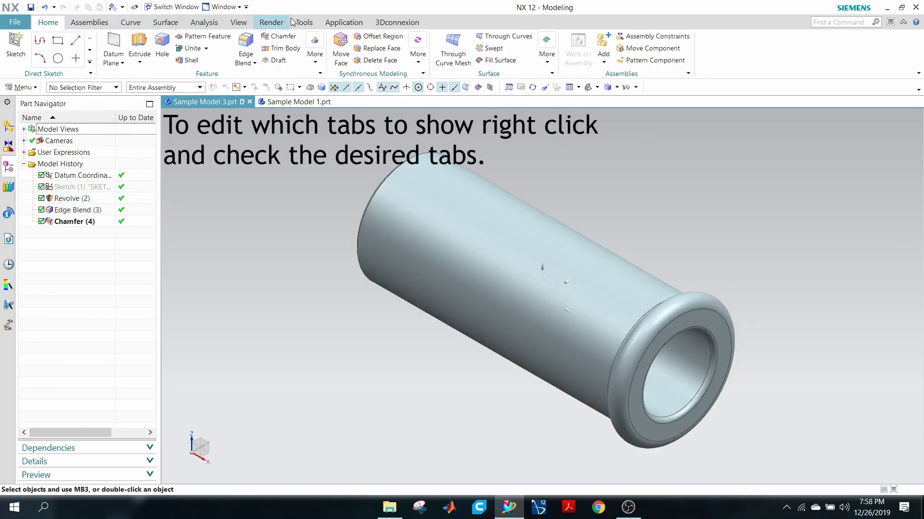
# View the list of ribbon tabs and border bars that can be displayed.
pyautogui.rightClick(475, 25)
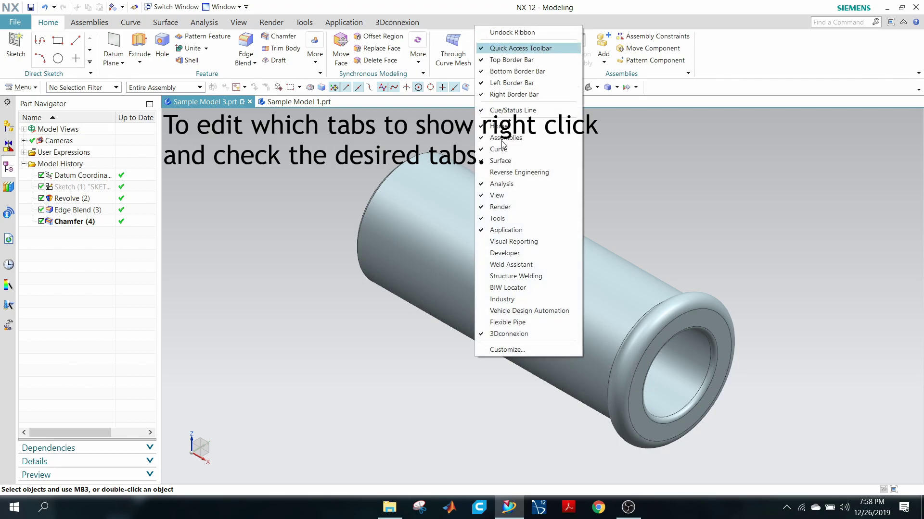
pyautogui.click(273, 9)
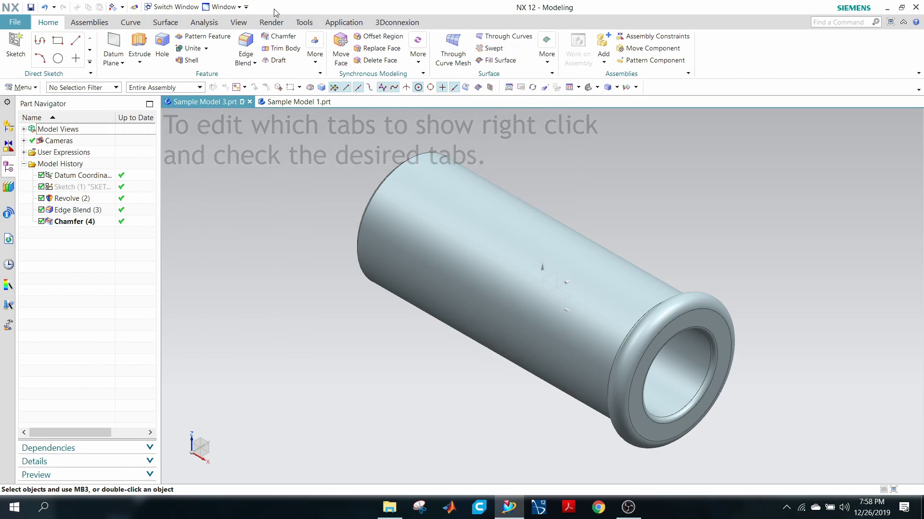
# Add the Save All command to the Quick Access Toolbar and remove it again.
pyautogui.click(246, 7)
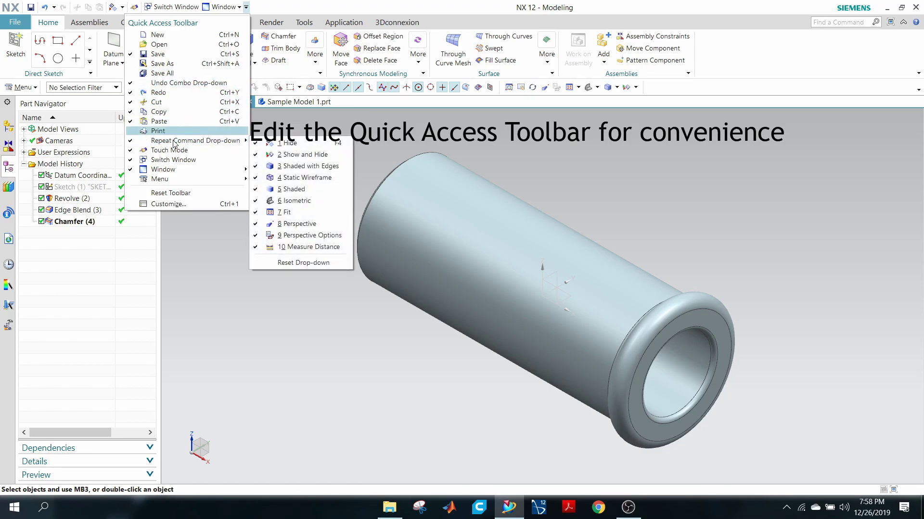
pyautogui.click(160, 74)
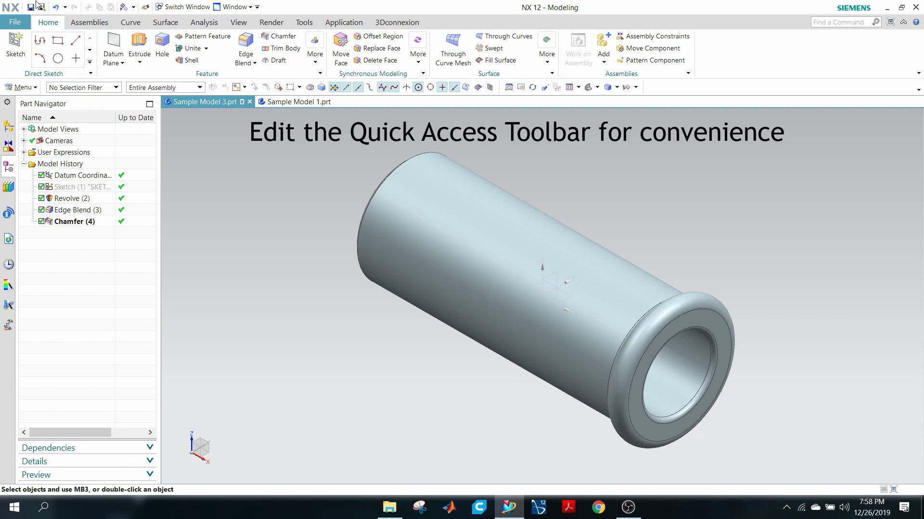
pyautogui.click(257, 6)
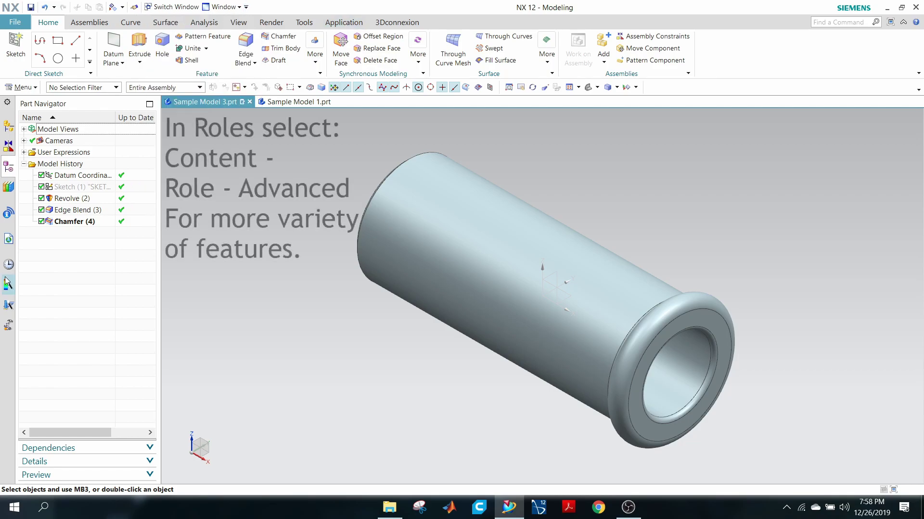
# Apply the Advanced role from the Content roles.
pyautogui.click(6, 281)
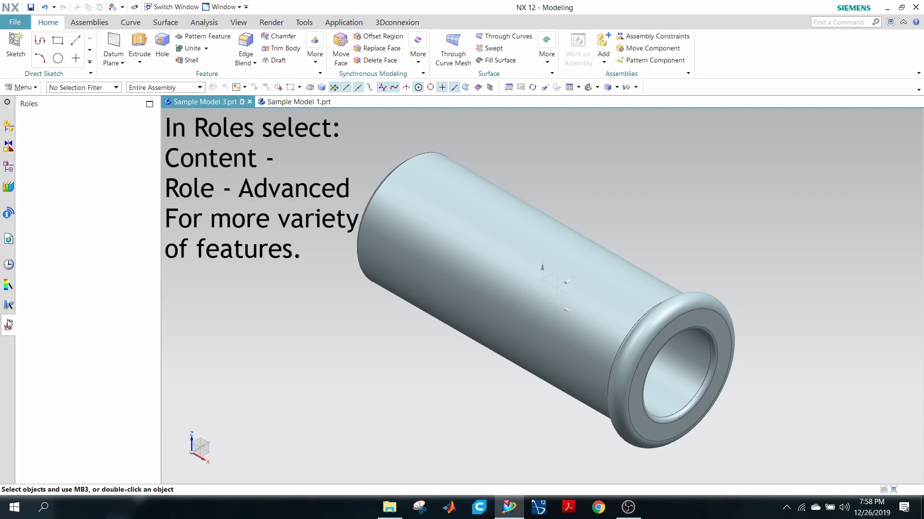
pyautogui.click(59, 134)
pyautogui.click(59, 158)
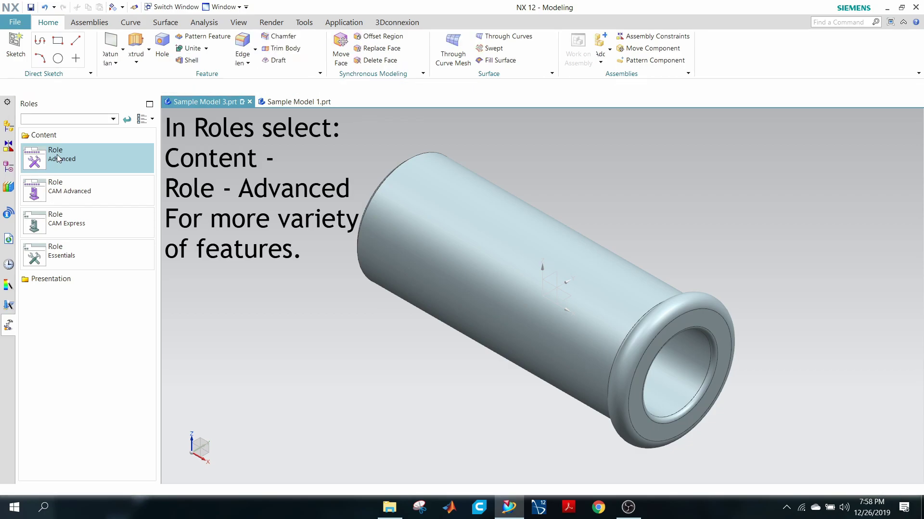
pyautogui.click(41, 137)
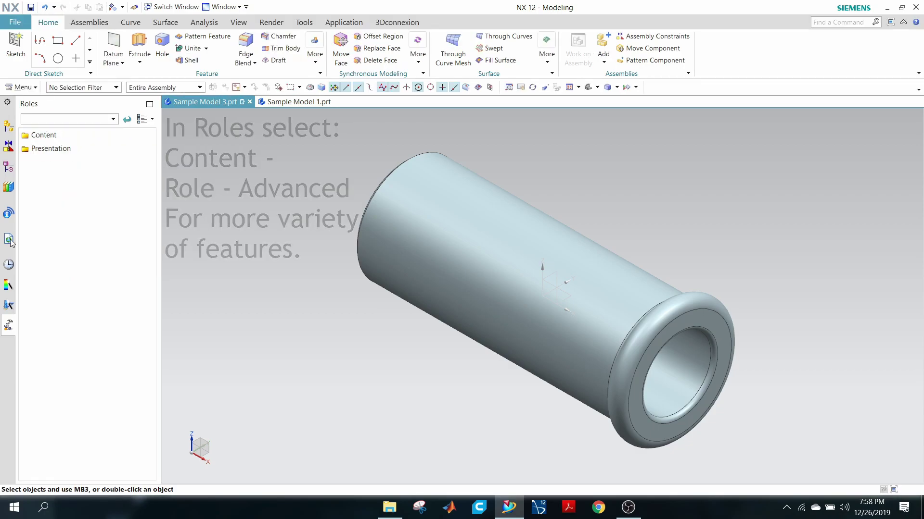
# Look over the Assembly Navigator and return to the model history in the Part Navigator.
pyautogui.click(8, 131)
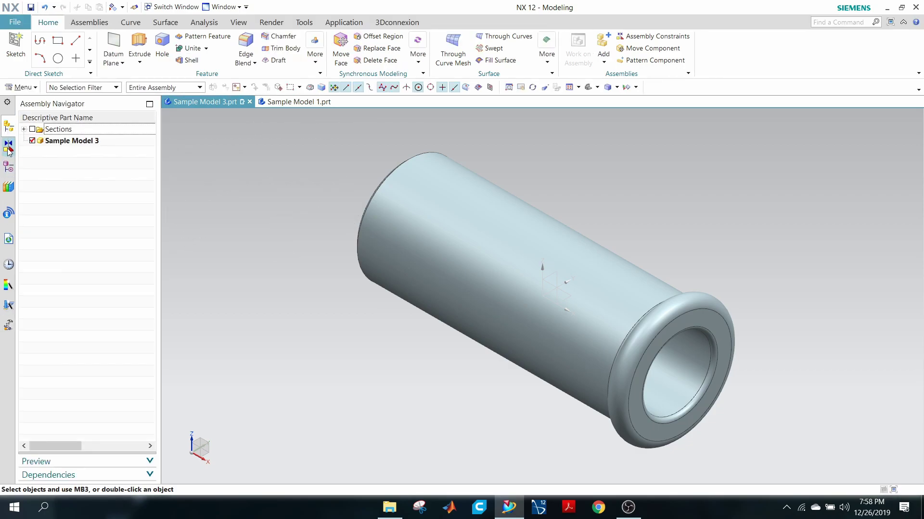
pyautogui.click(8, 147)
pyautogui.click(9, 167)
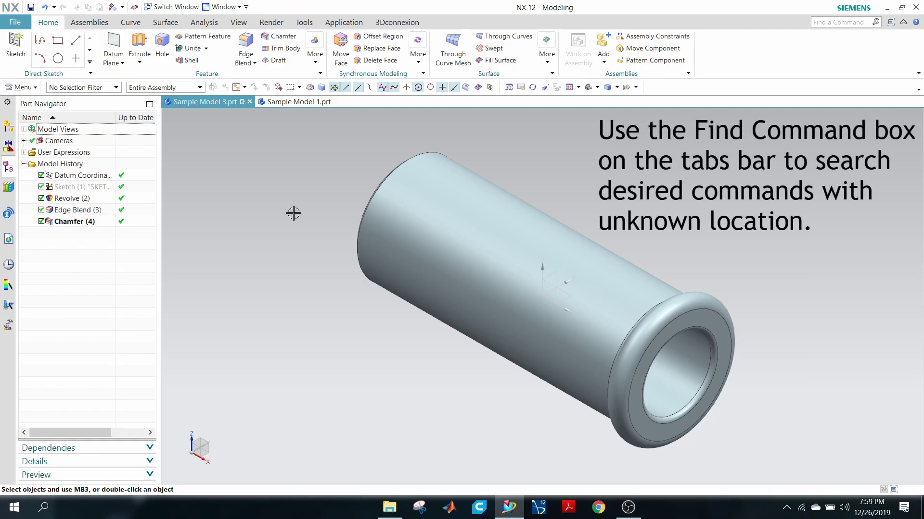
# Search the available commands for Styled Sweep.
pyautogui.click(834, 22)
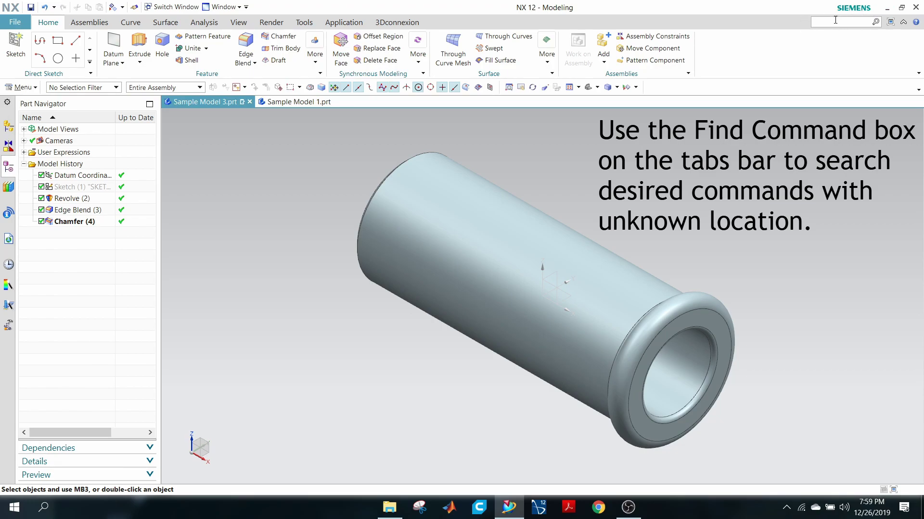
pyautogui.write('Styled Sweep')
pyautogui.press('Return')
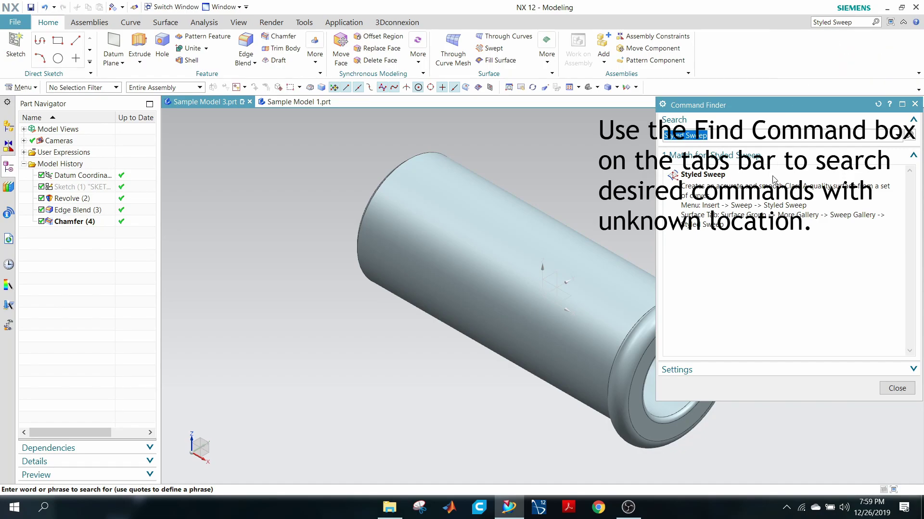
# Check where the Styled Sweep command is located and which placement options it offers, and close the Command Finder.
pyautogui.moveTo(689, 195)
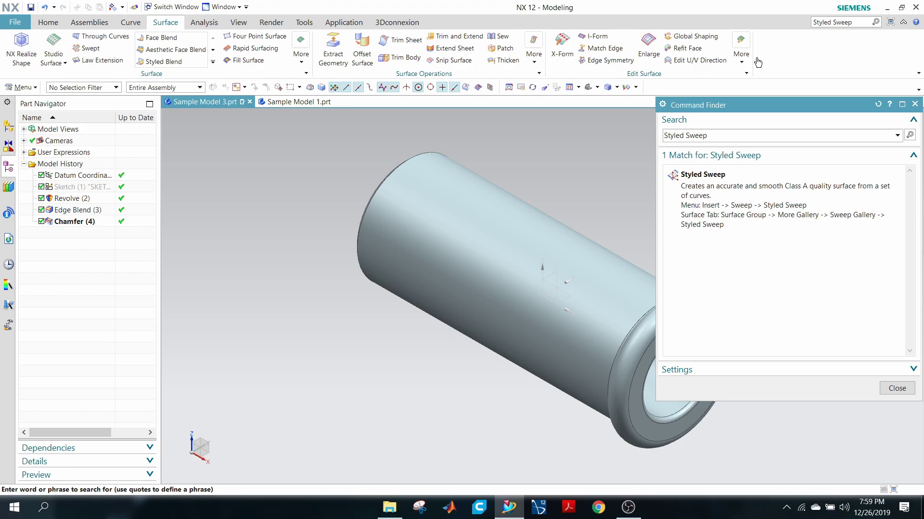
pyautogui.moveTo(749, 203)
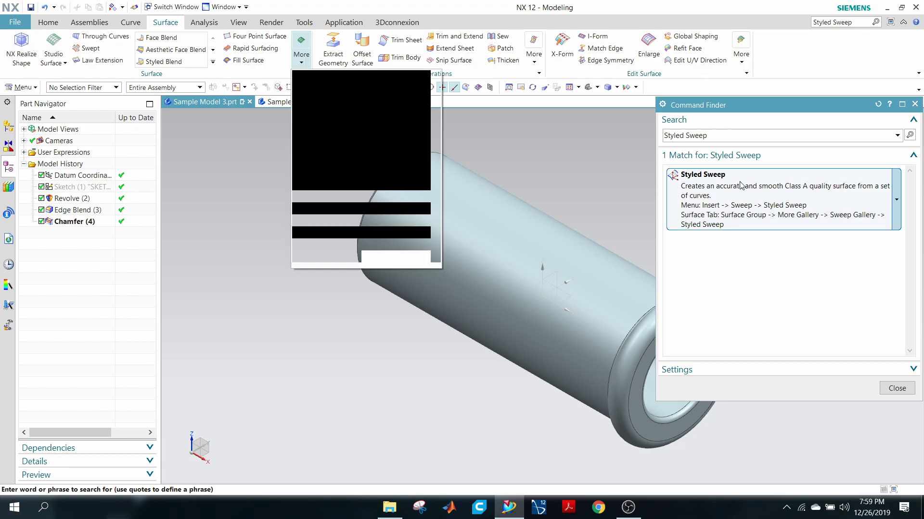
pyautogui.click(895, 201)
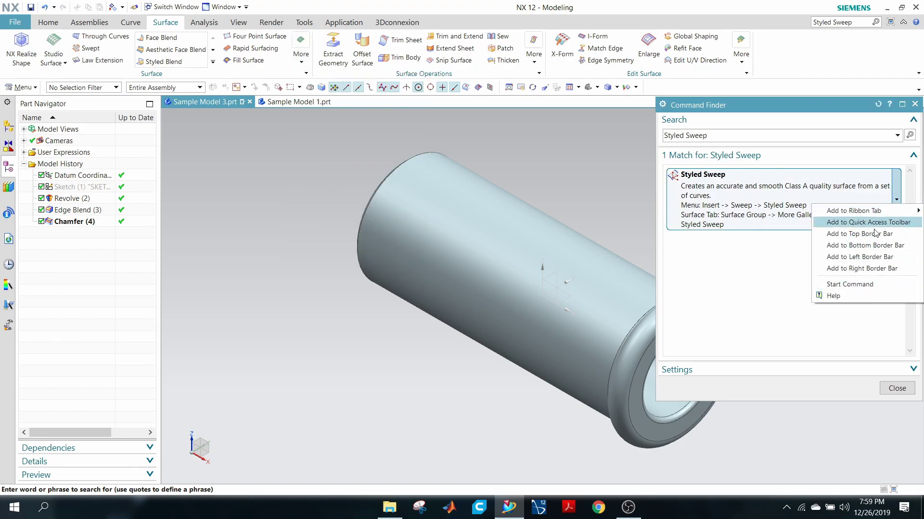
pyautogui.click(726, 272)
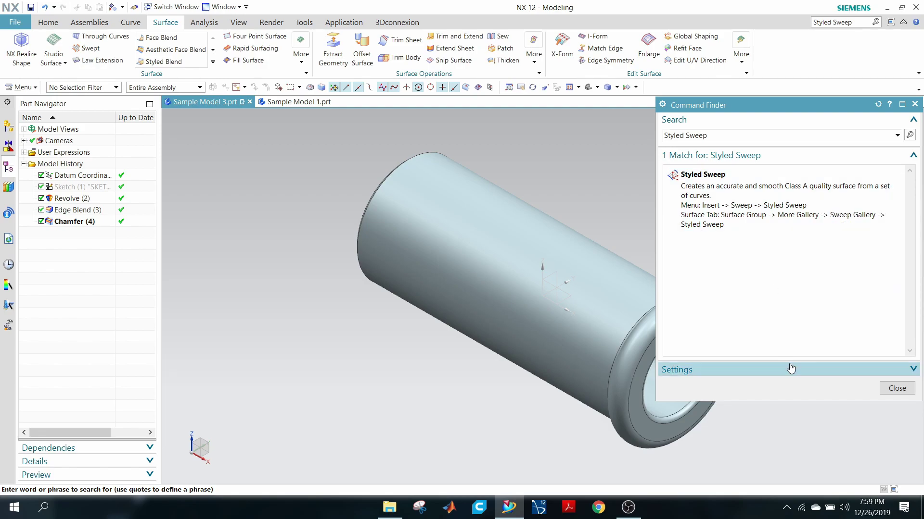
pyautogui.click(897, 388)
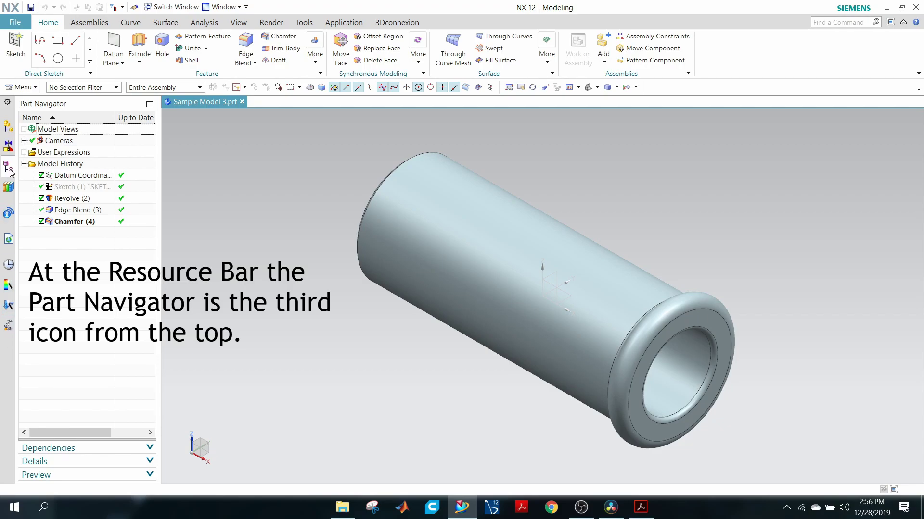
# Examine the parent and child relations of the Chamfer and Edge Blend features in the model history.
pyautogui.click(44, 167)
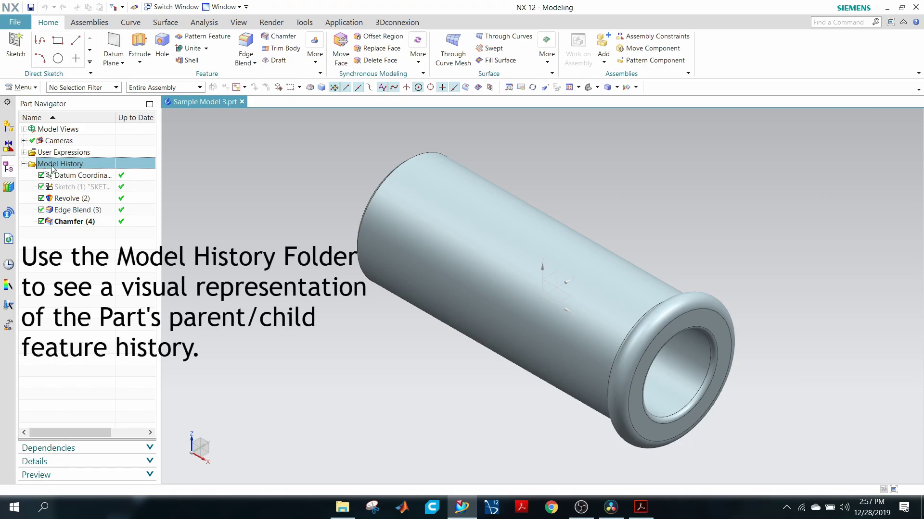
pyautogui.click(80, 225)
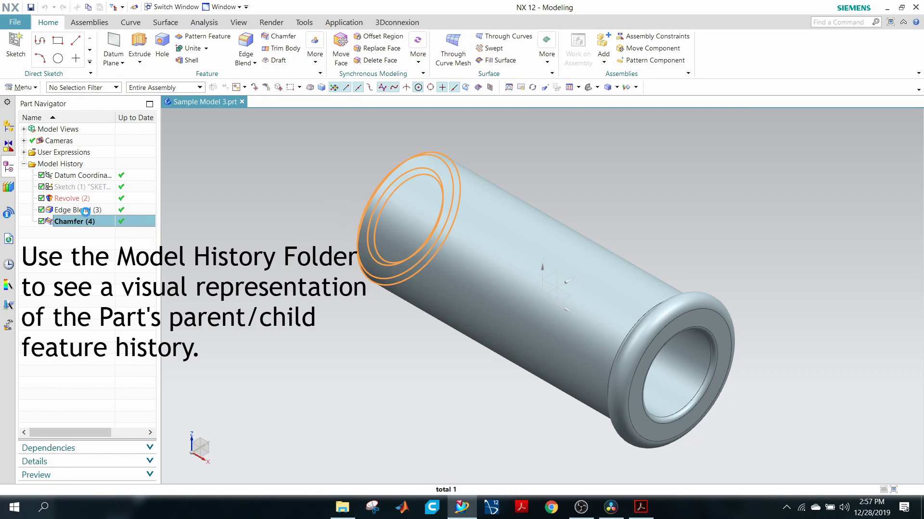
pyautogui.click(85, 211)
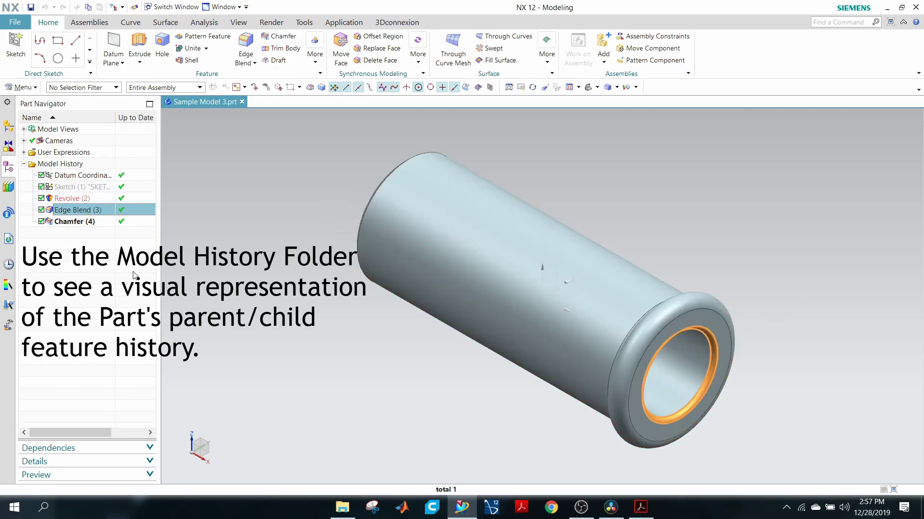
# Open the Edge Blend feature with Edit with Rollback to review its definition, and accept it without changes.
pyautogui.rightClick(62, 213)
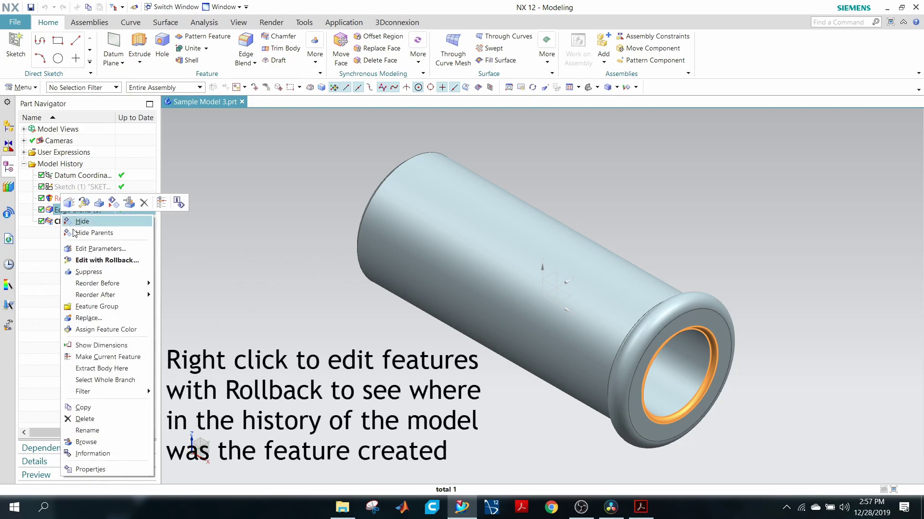
pyautogui.click(99, 260)
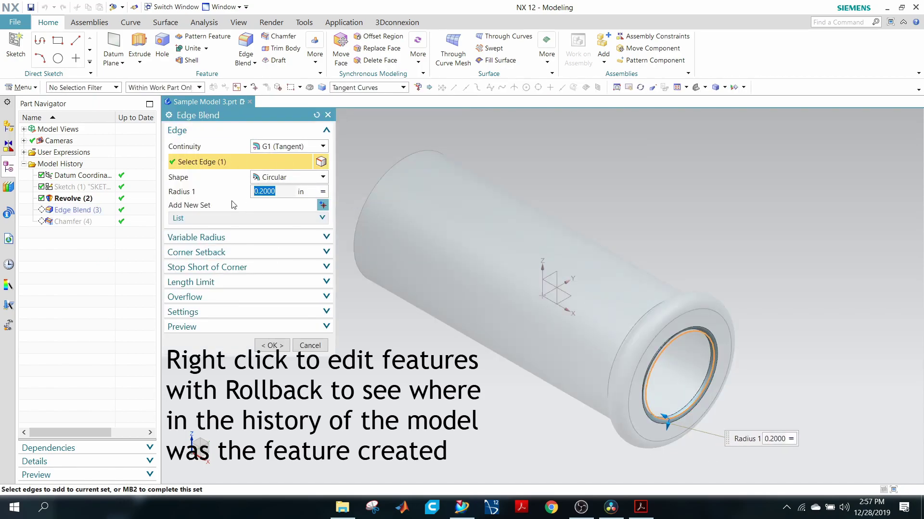
pyautogui.click(265, 345)
# Roll the model history back to the Revolve feature and forward again to the Chamfer.
pyautogui.rightClick(66, 201)
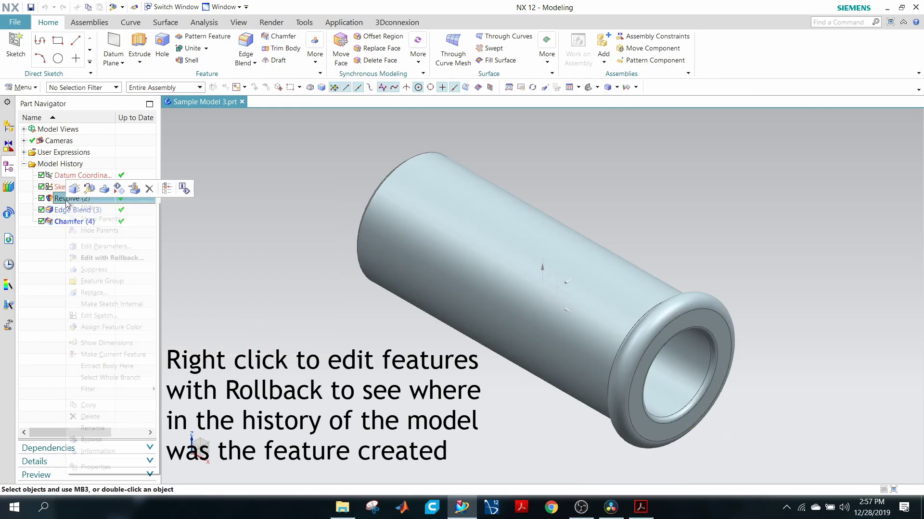
pyautogui.click(96, 356)
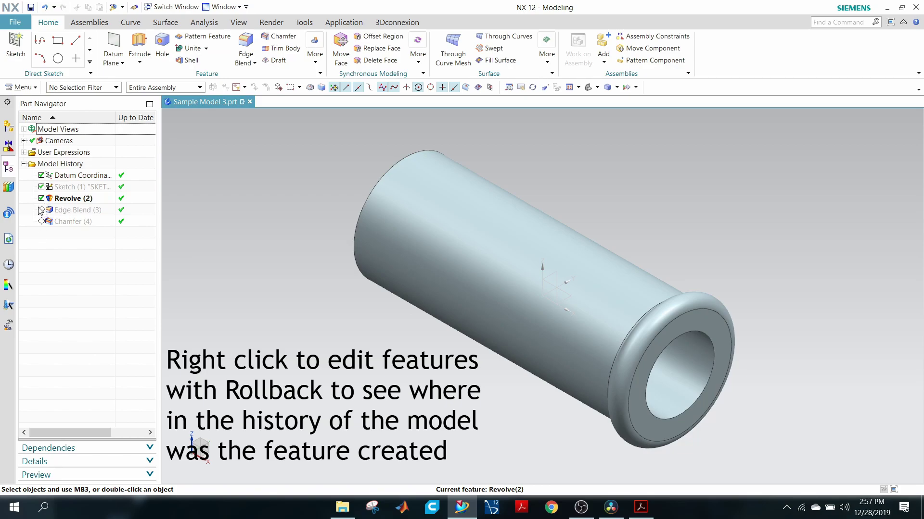
pyautogui.rightClick(73, 226)
pyautogui.click(91, 262)
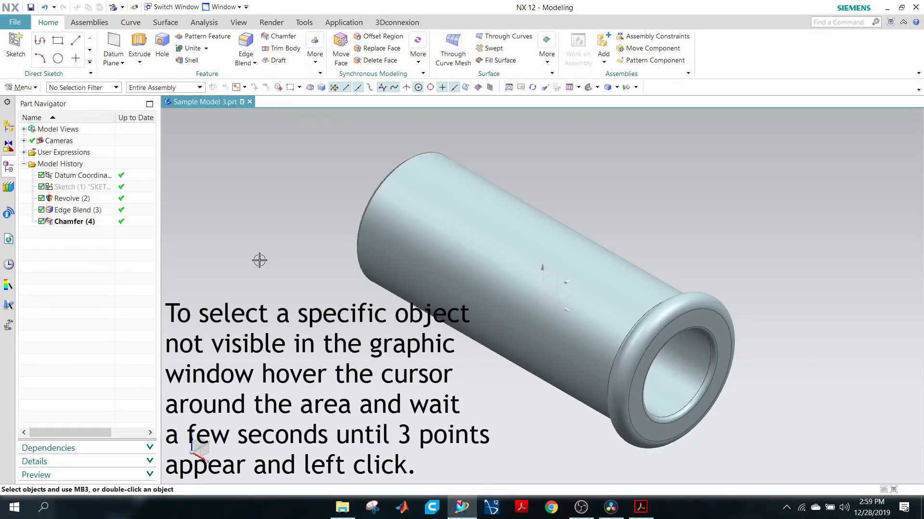
# Browse the QuickPick candidates on the cylinder by features, by bodies and faces, and by all objects, and pick the second Face of Revolve(2).
pyautogui.click(499, 236)
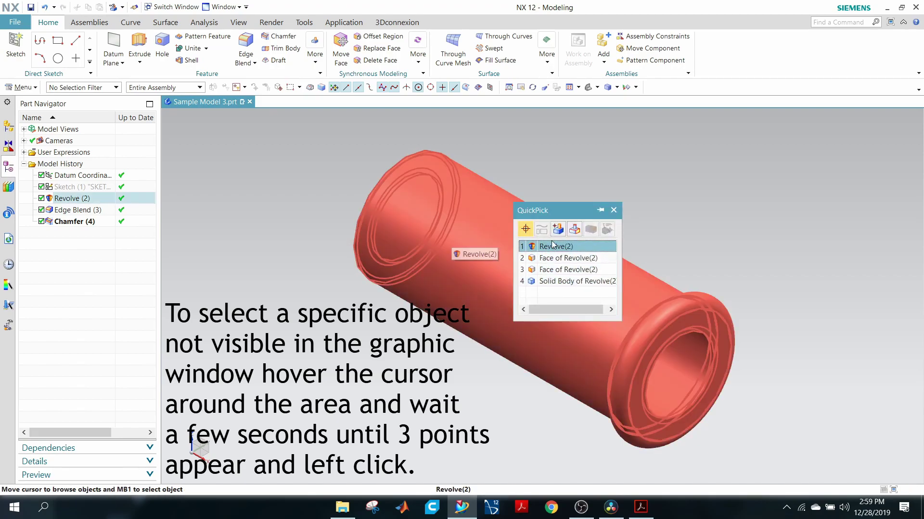
pyautogui.click(558, 230)
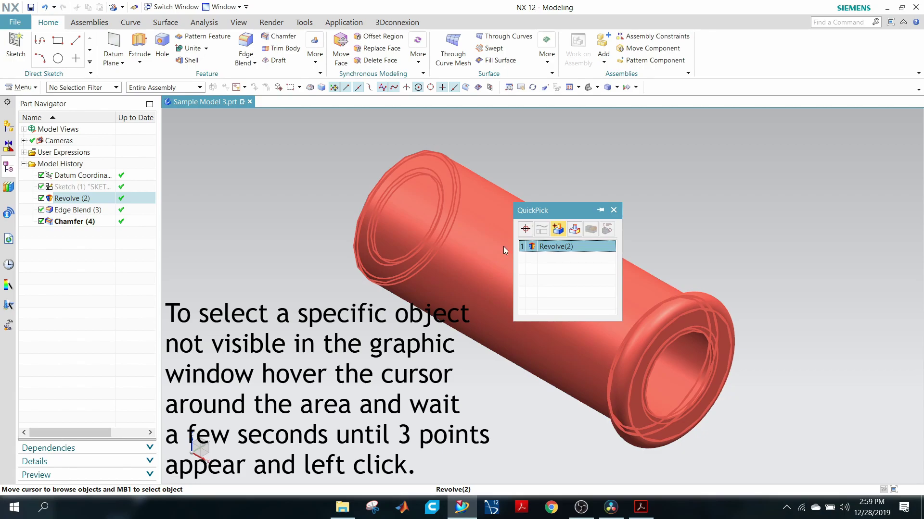
pyautogui.click(574, 230)
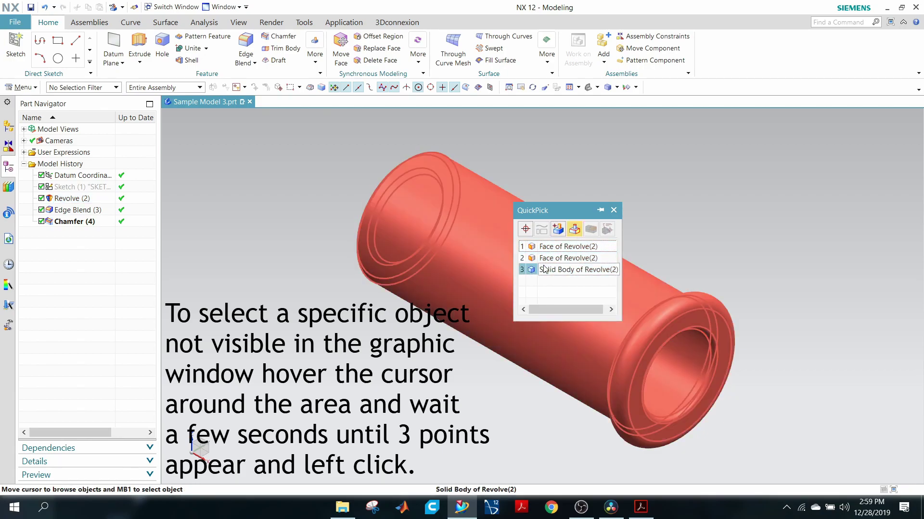
pyautogui.click(525, 229)
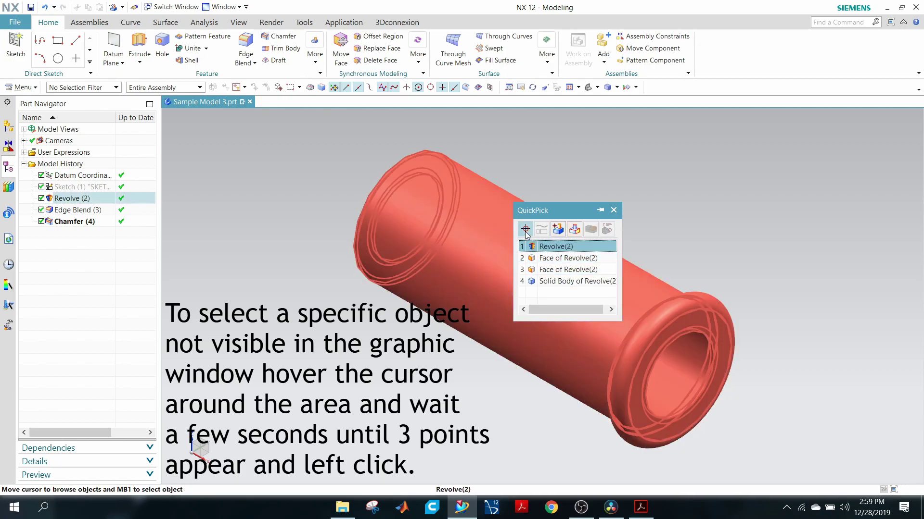
pyautogui.click(542, 269)
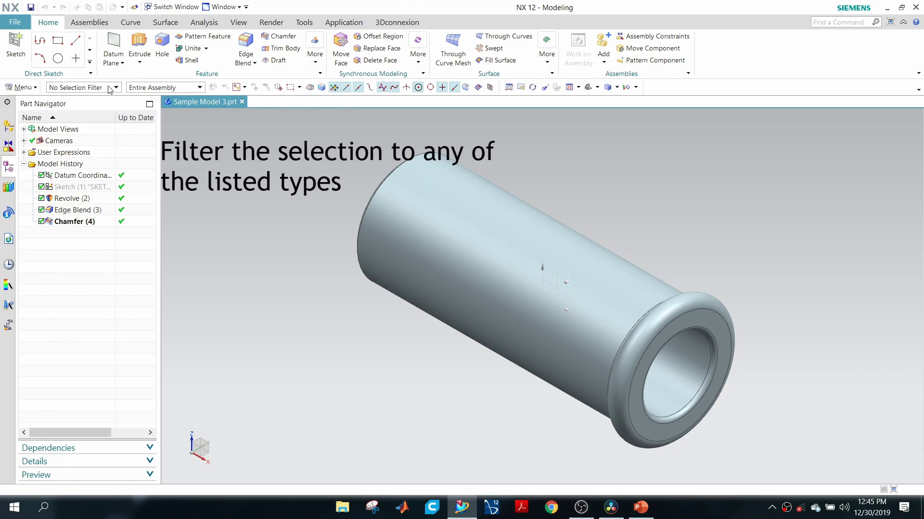
# Try the Solid Body, Face and Edge selection filters in turn on the model.
pyautogui.click(108, 87)
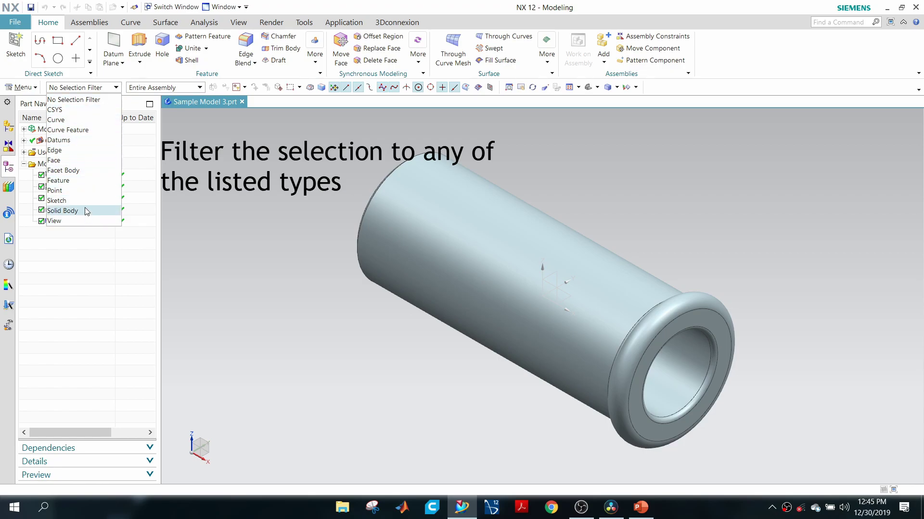
pyautogui.click(67, 212)
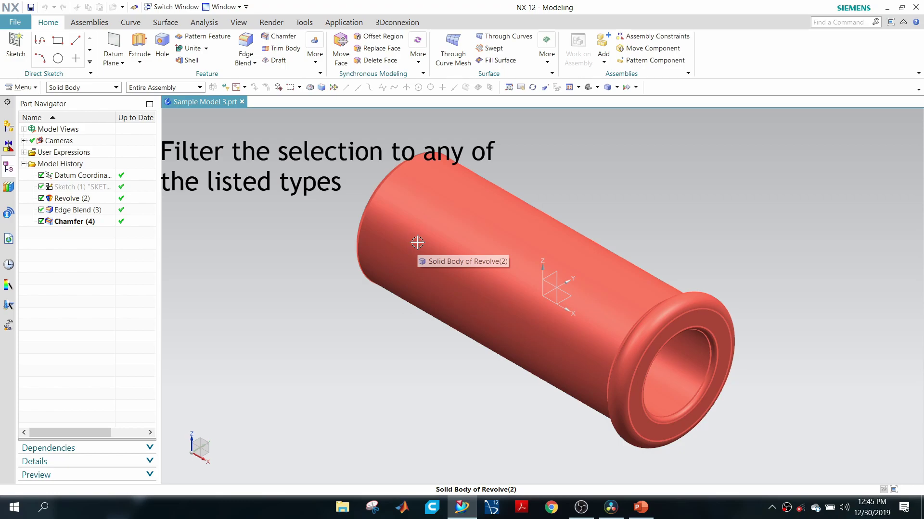
pyautogui.click(101, 88)
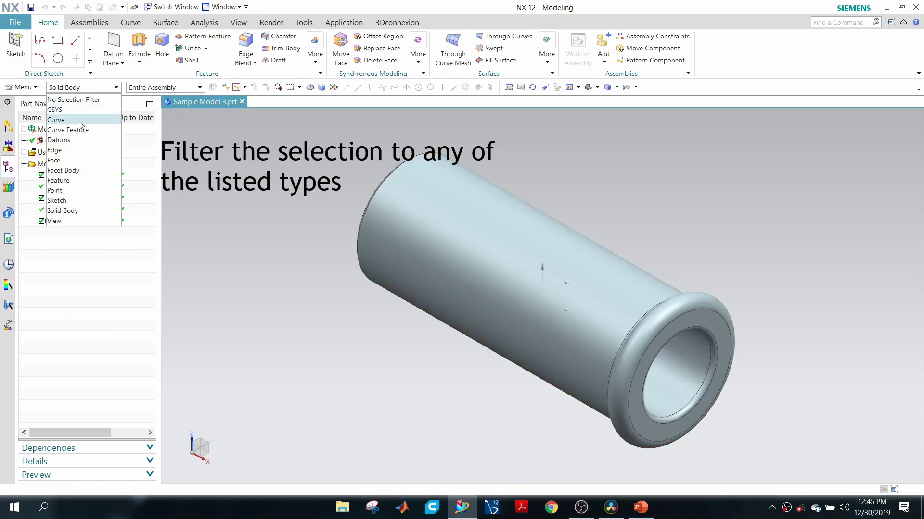
pyautogui.click(66, 159)
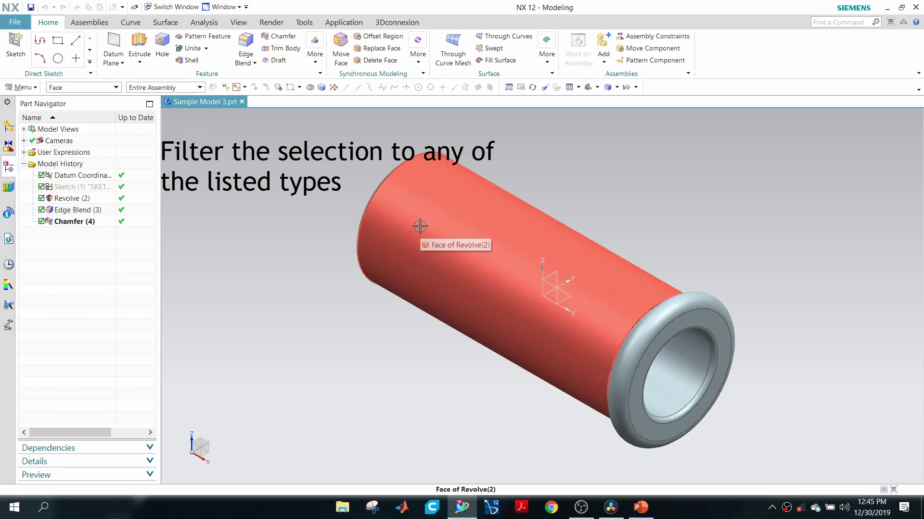
pyautogui.click(106, 87)
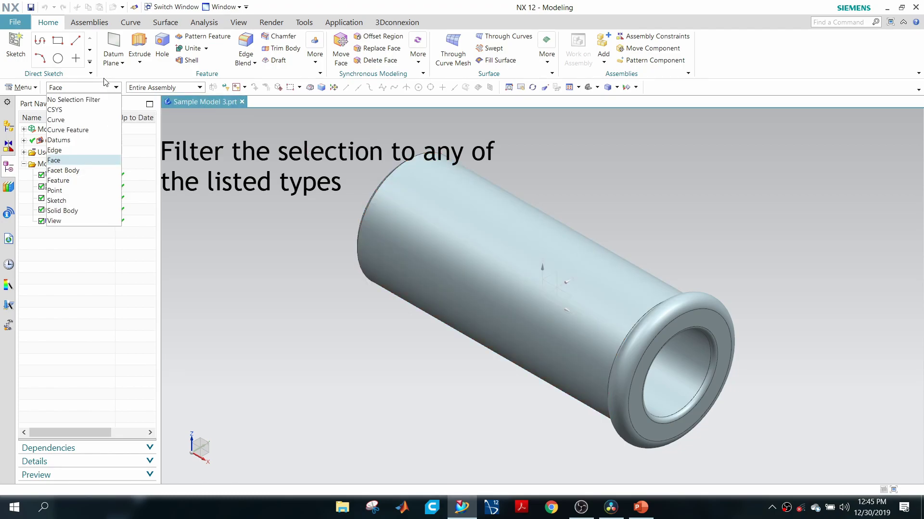
pyautogui.click(87, 149)
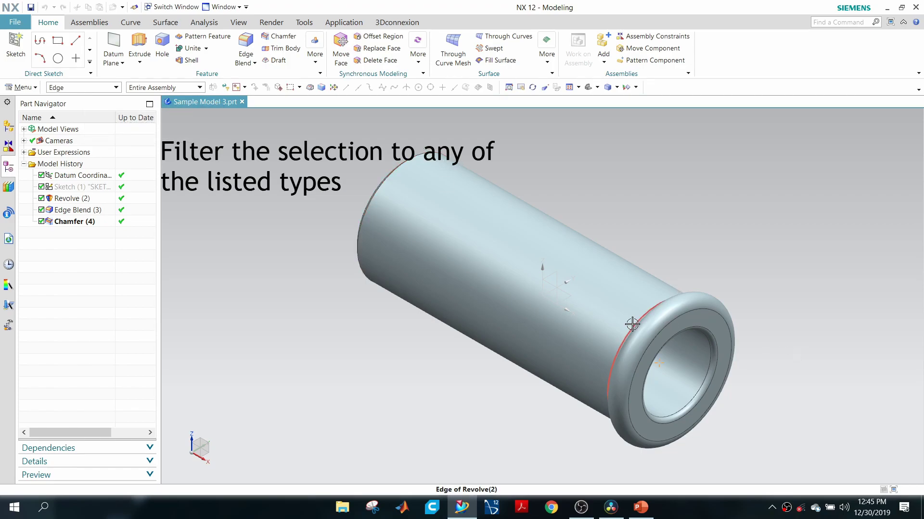
# Restrict the selection filter to Datums and select the datum coordinate system through QuickPick.
pyautogui.click(102, 89)
pyautogui.click(96, 139)
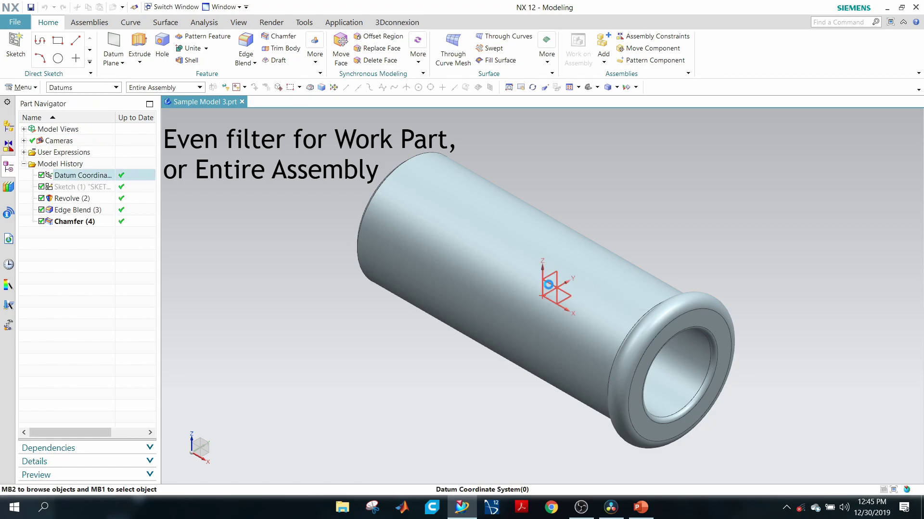
pyautogui.click(553, 294)
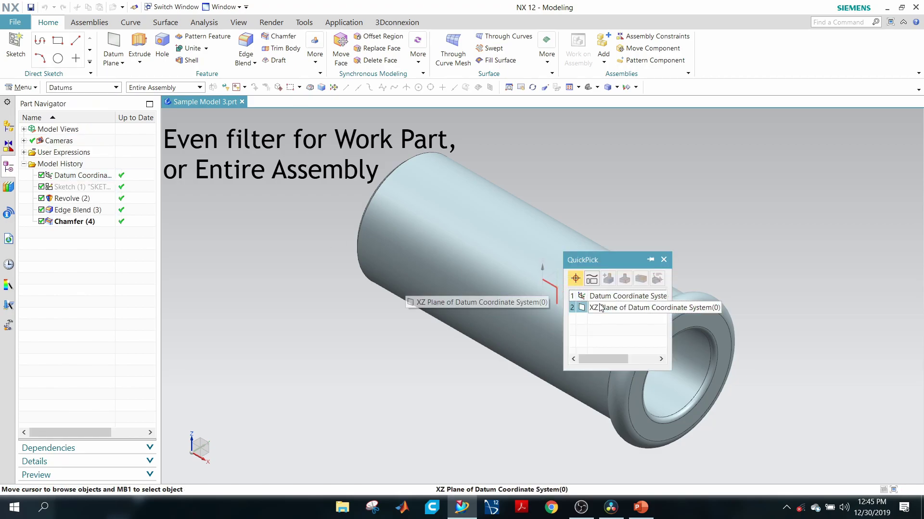
pyautogui.click(599, 296)
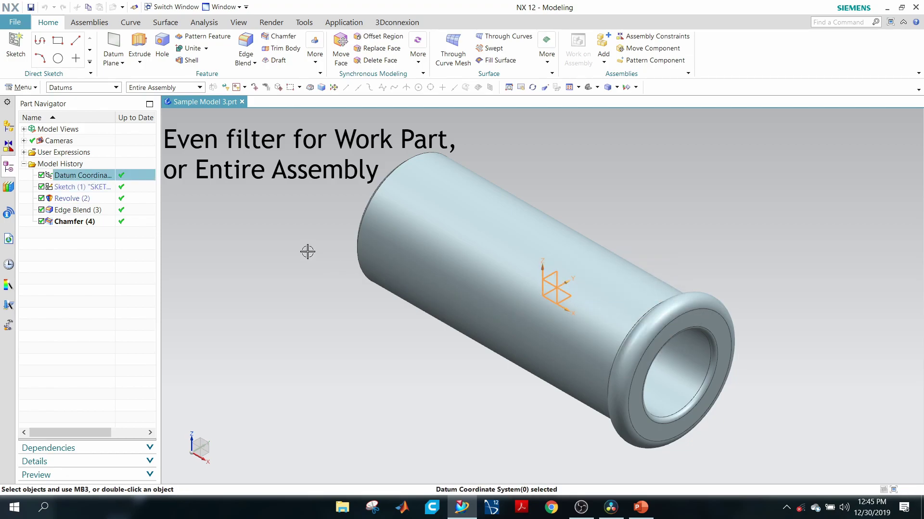
# Reset the type filter to No Selection Filter and choose Entire Assembly as the selection scope.
pyautogui.click(116, 88)
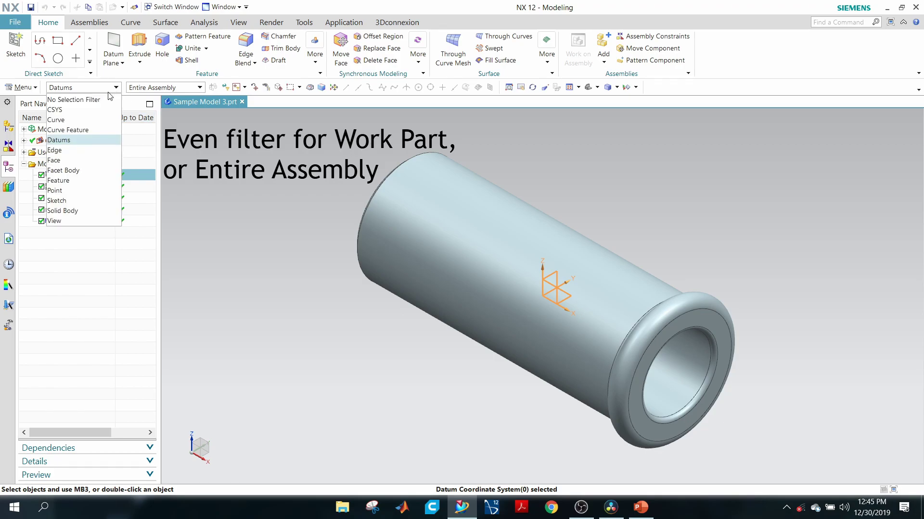
pyautogui.click(100, 100)
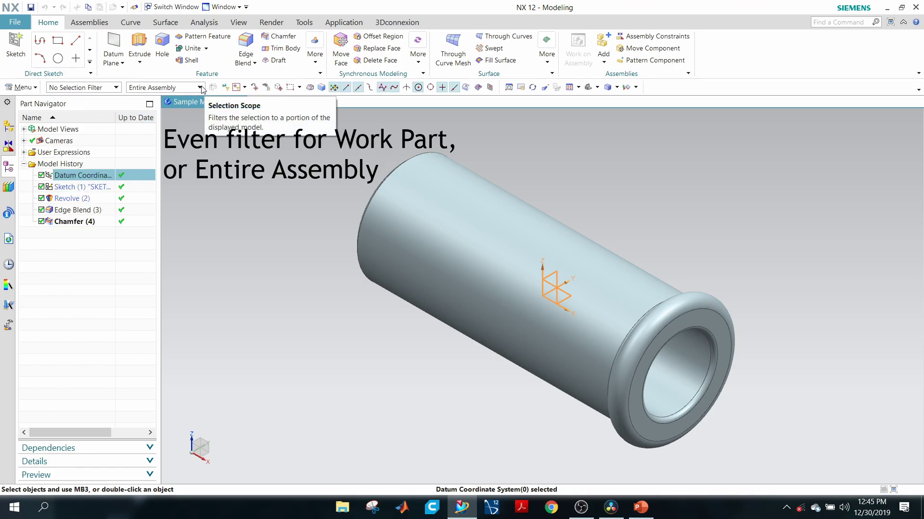
pyautogui.click(201, 88)
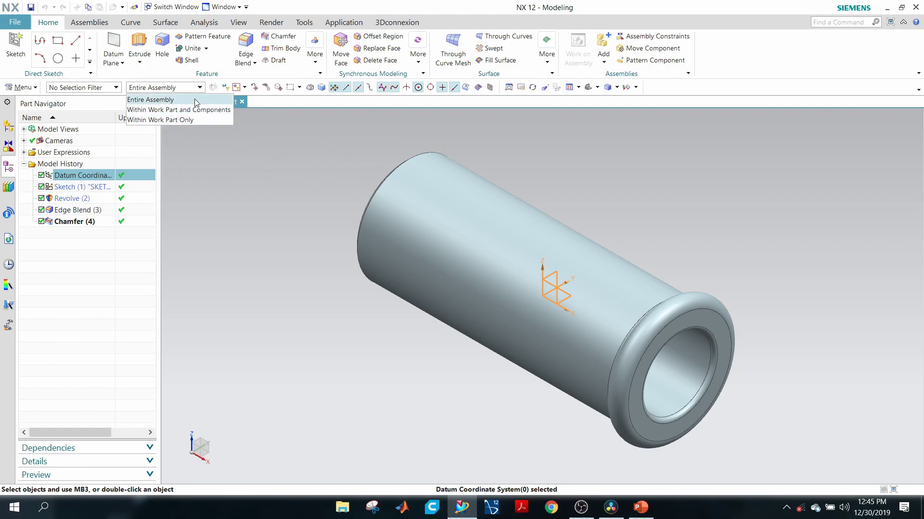
pyautogui.click(195, 101)
pyautogui.hotkey('ctrl', 'b')
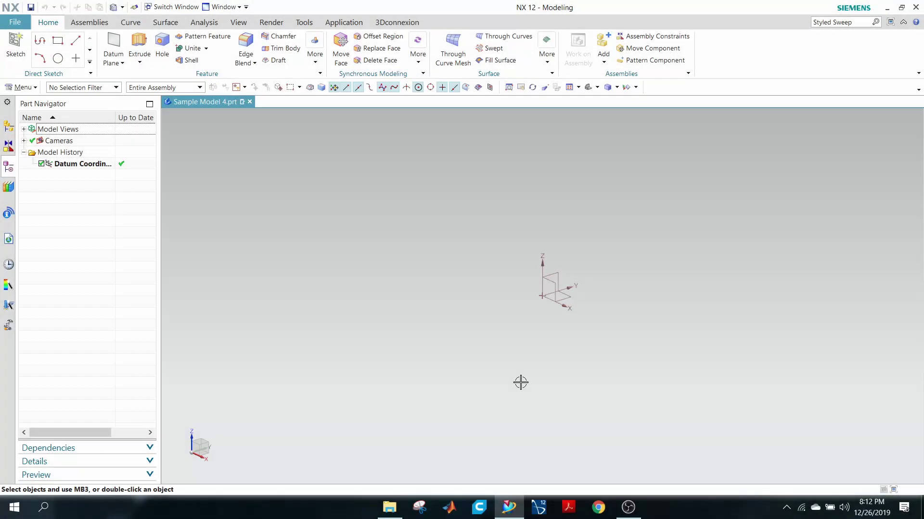
# Open Layer Settings, select layer 61 and bring up the information listing for the layers.
pyautogui.click(239, 22)
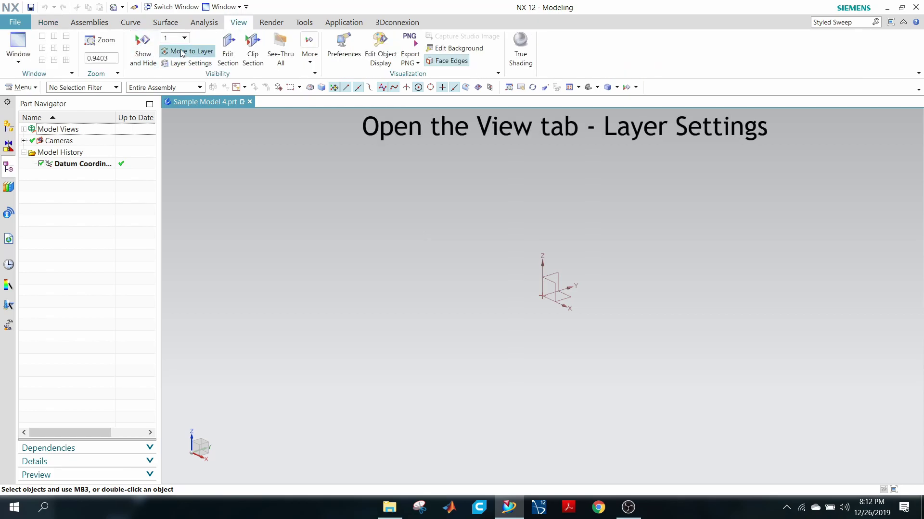
pyautogui.click(175, 63)
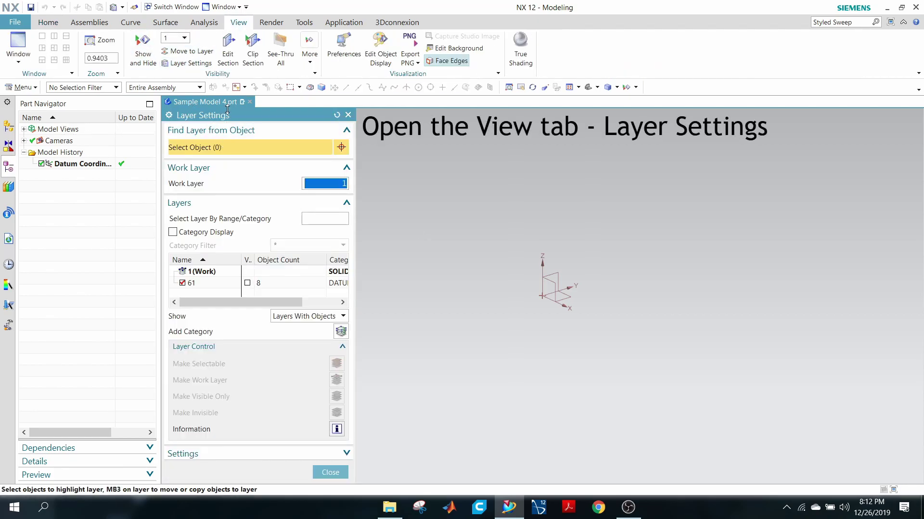
pyautogui.moveTo(227, 116); pyautogui.dragTo(224, 62)
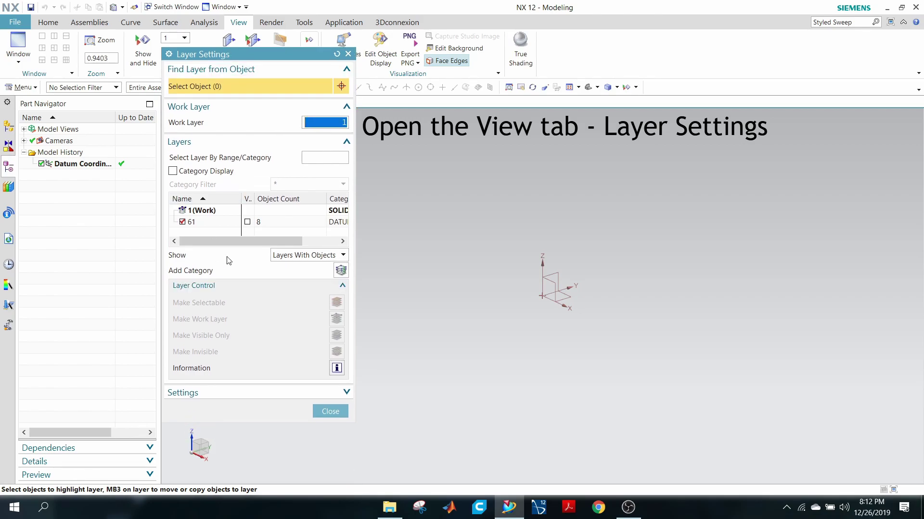
pyautogui.click(228, 225)
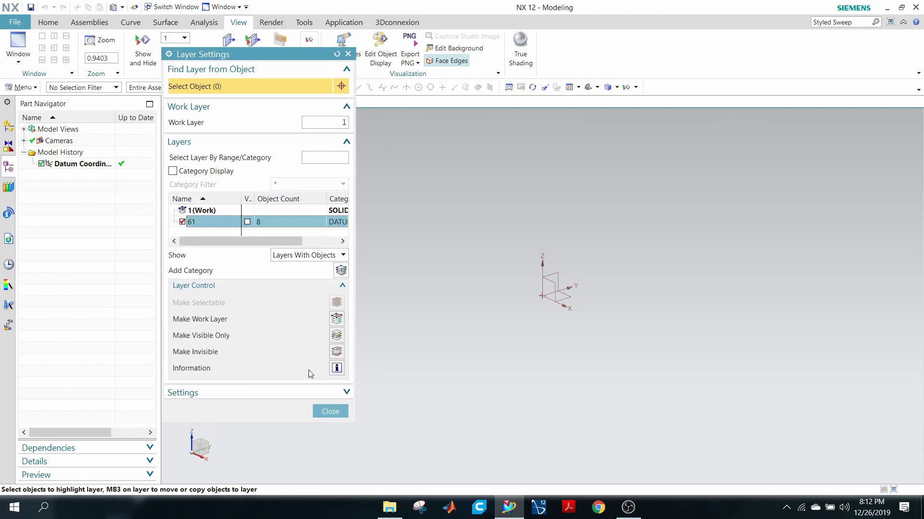
pyautogui.click(336, 369)
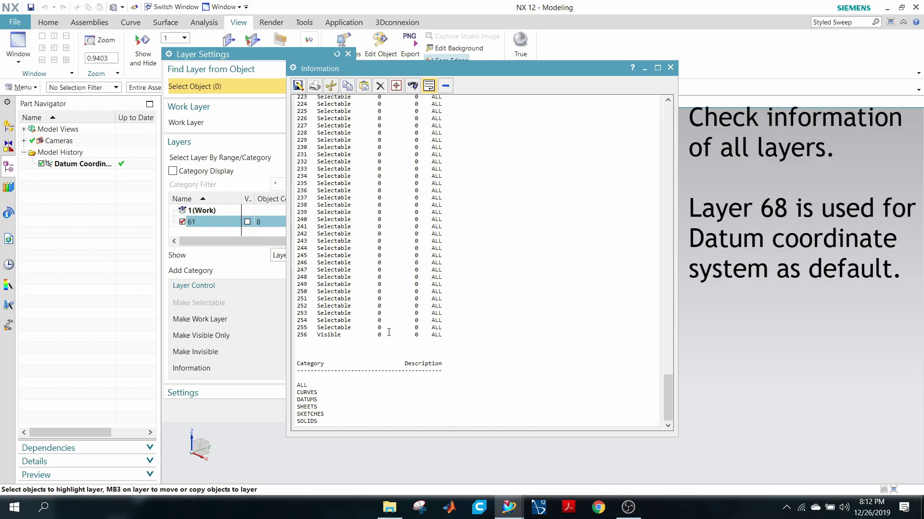
# Examine which objects layer 61 contains in the information listing and close the listing and Layer Settings.
pyautogui.scroll(2, 384, 327)
pyautogui.scroll(2, 384, 327)
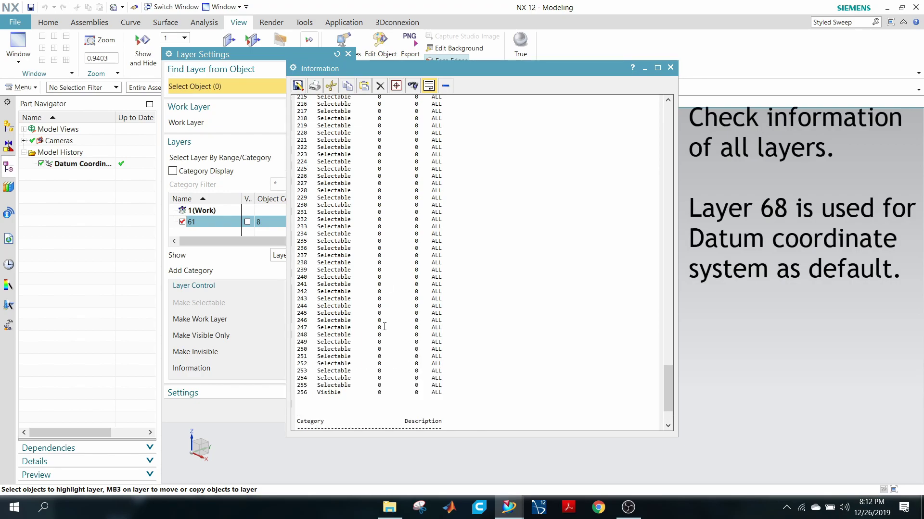
pyautogui.scroll(20, 384, 327)
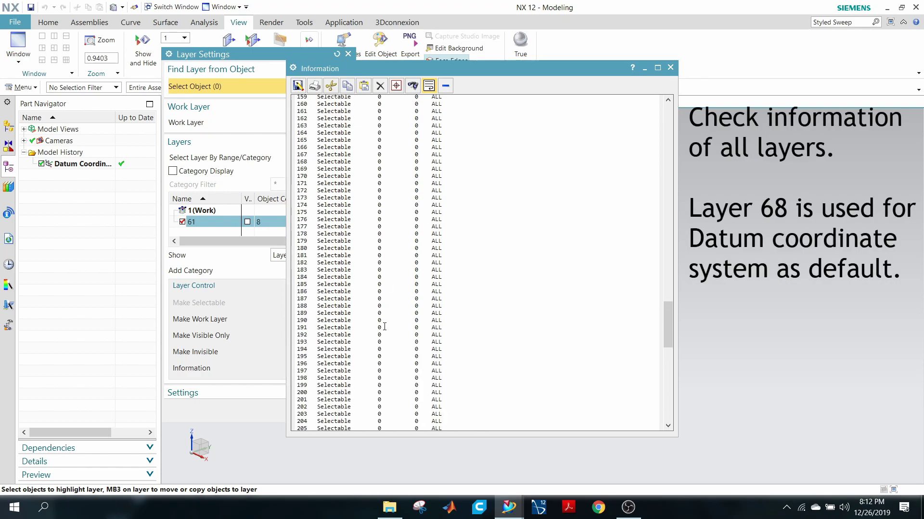
pyautogui.scroll(20, 384, 328)
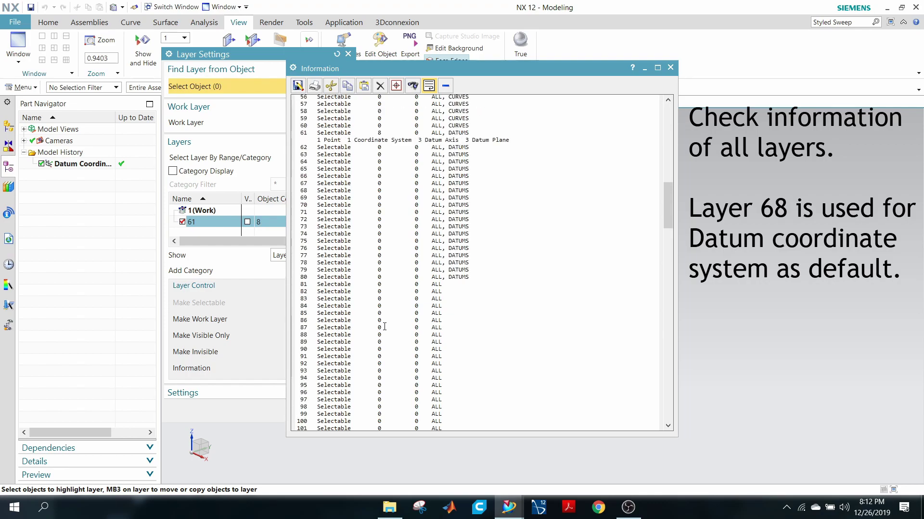
pyautogui.scroll(3, 384, 327)
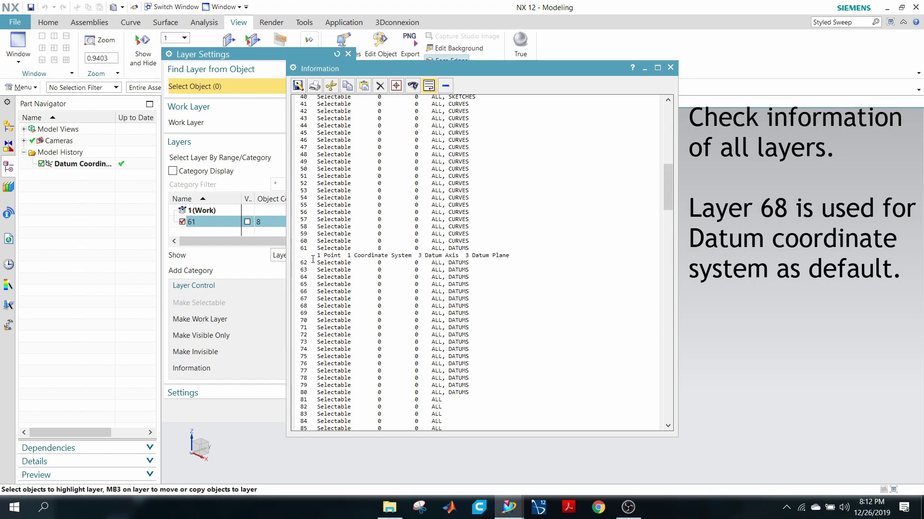
pyautogui.moveTo(320, 257); pyautogui.dragTo(494, 256)
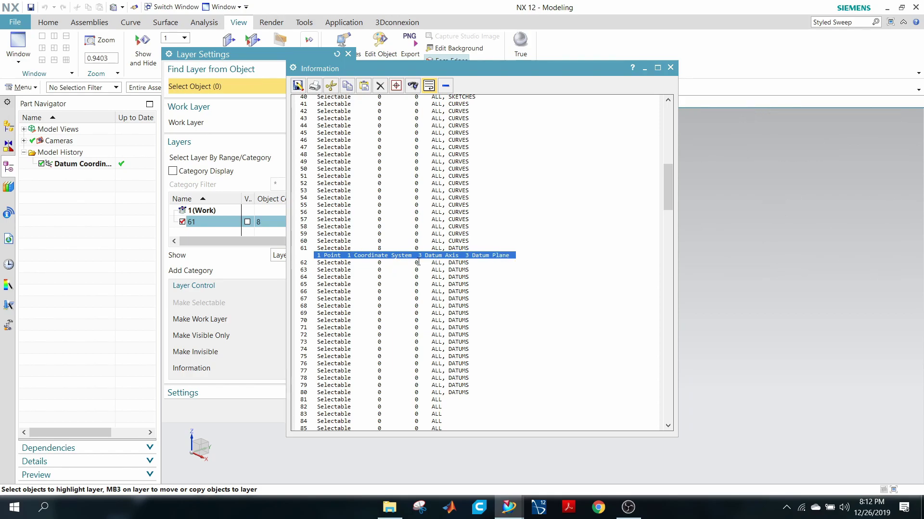
pyautogui.click(670, 68)
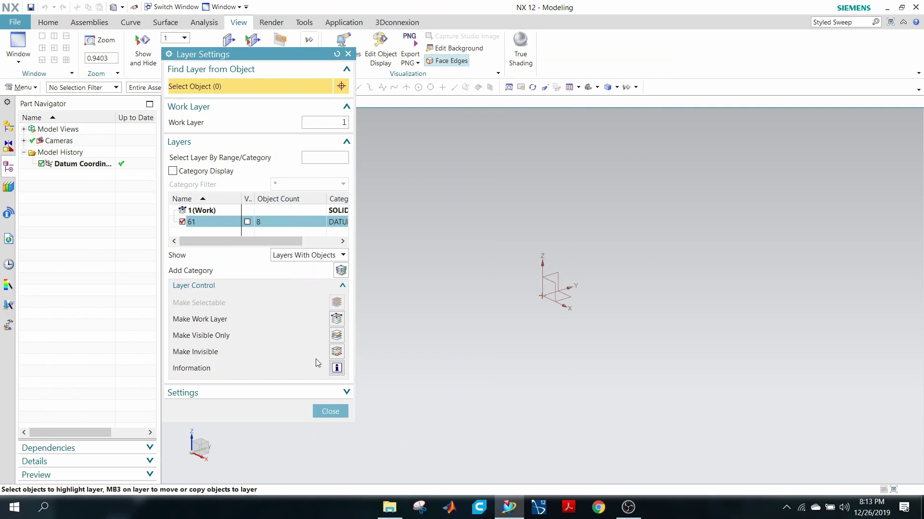
pyautogui.click(328, 416)
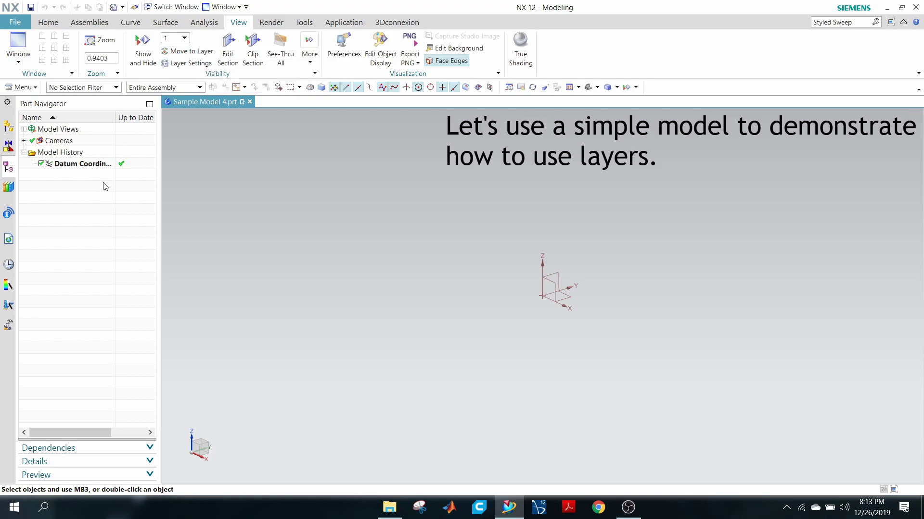
# Create a cylinder 2 in in diameter and 4 in high along the Z axis at the datum origin.
pyautogui.click(47, 22)
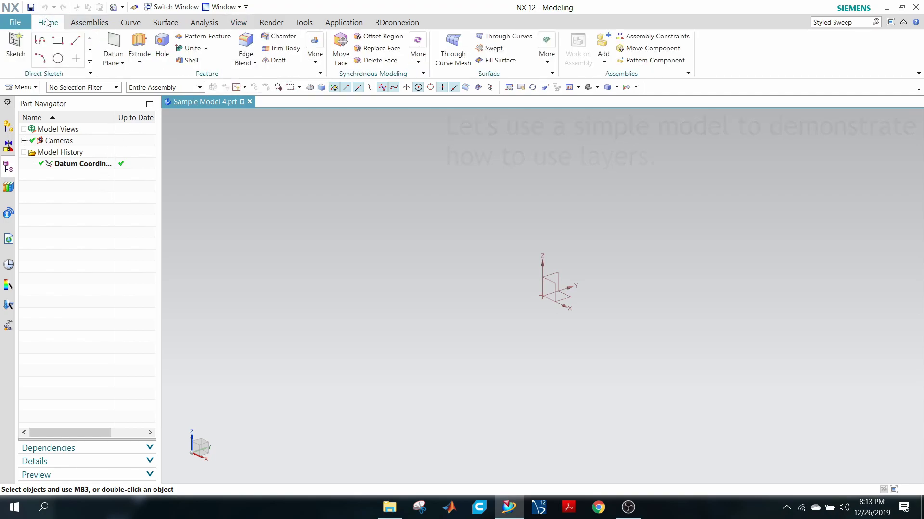
pyautogui.click(314, 52)
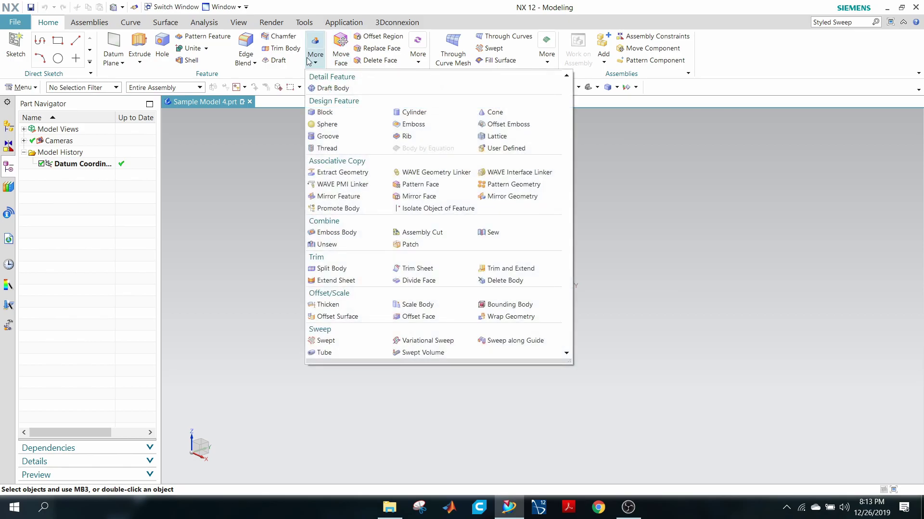
pyautogui.click(412, 112)
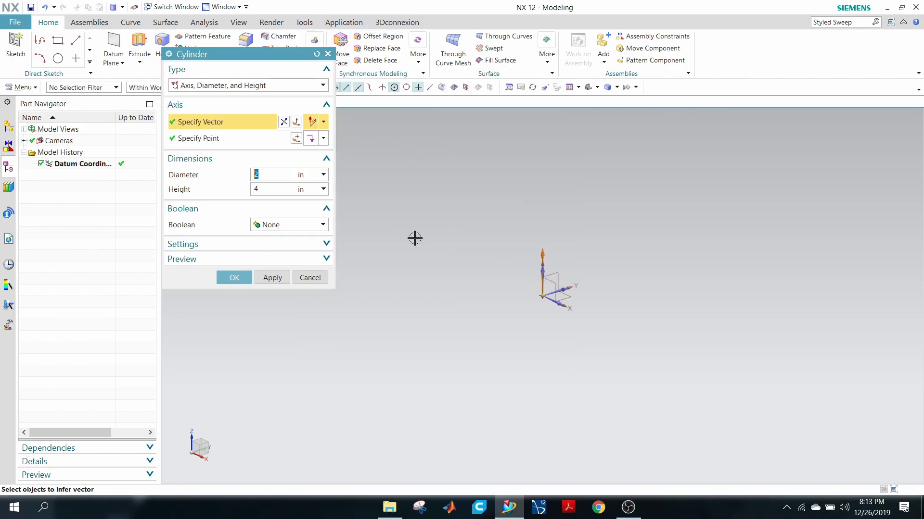
pyautogui.click(224, 281)
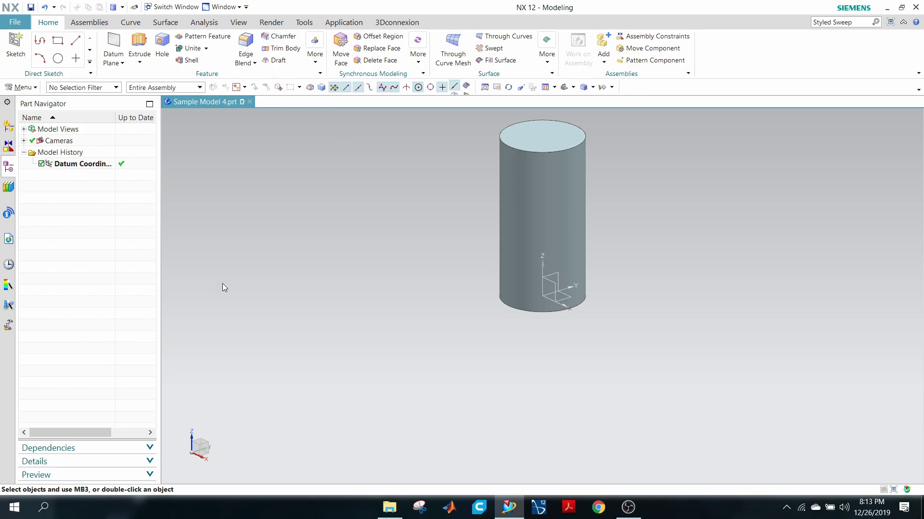
# Check the work layer's object count in Layer Settings and set the layer list to show All Layers.
pyautogui.click(238, 23)
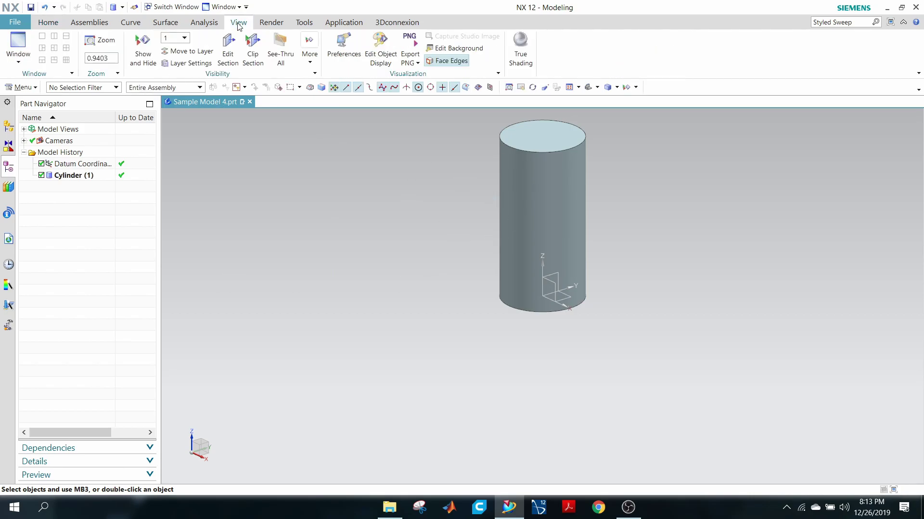
pyautogui.click(182, 64)
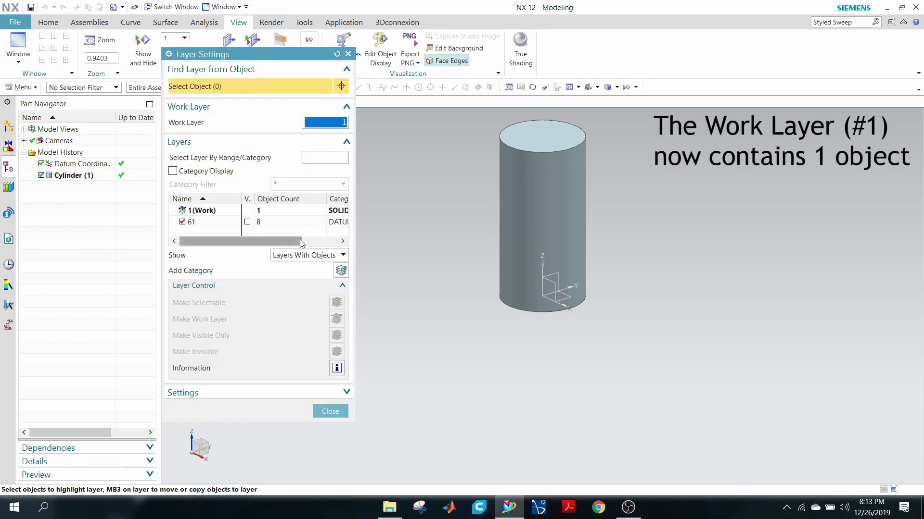
pyautogui.click(255, 214)
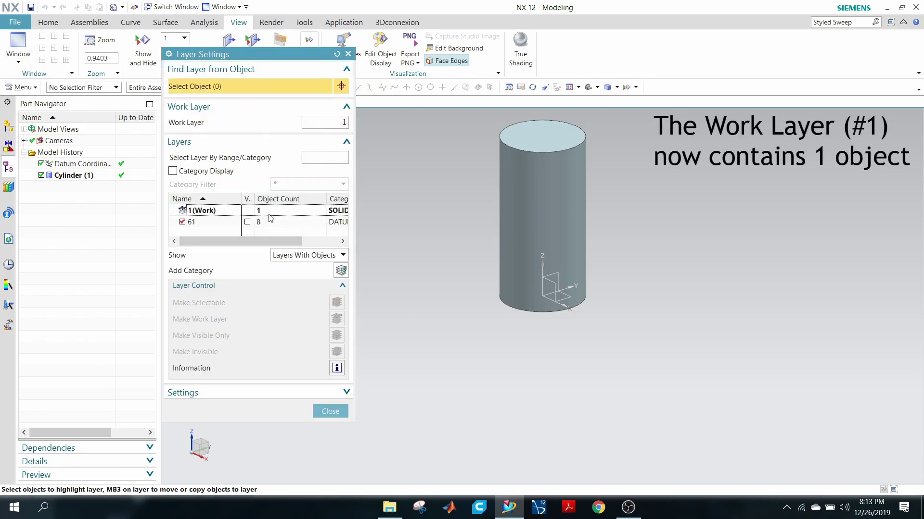
pyautogui.click(269, 215)
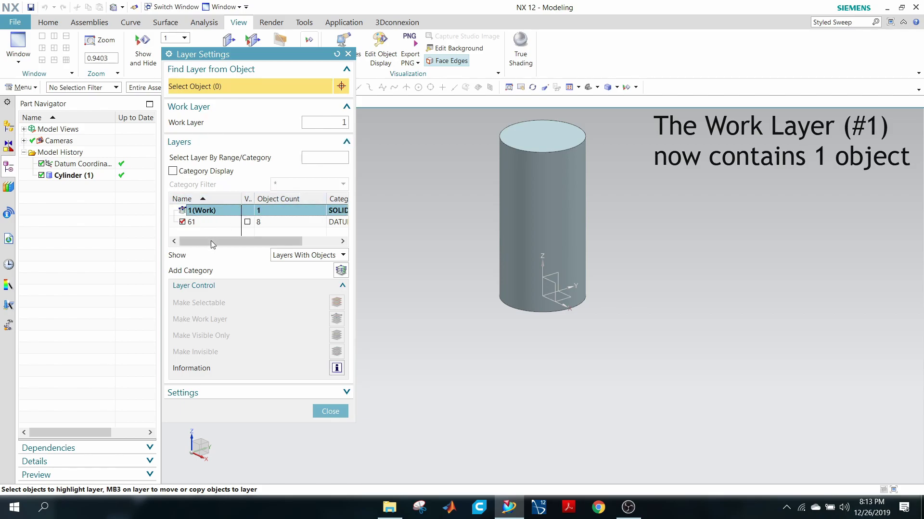
pyautogui.click(296, 255)
pyautogui.click(299, 268)
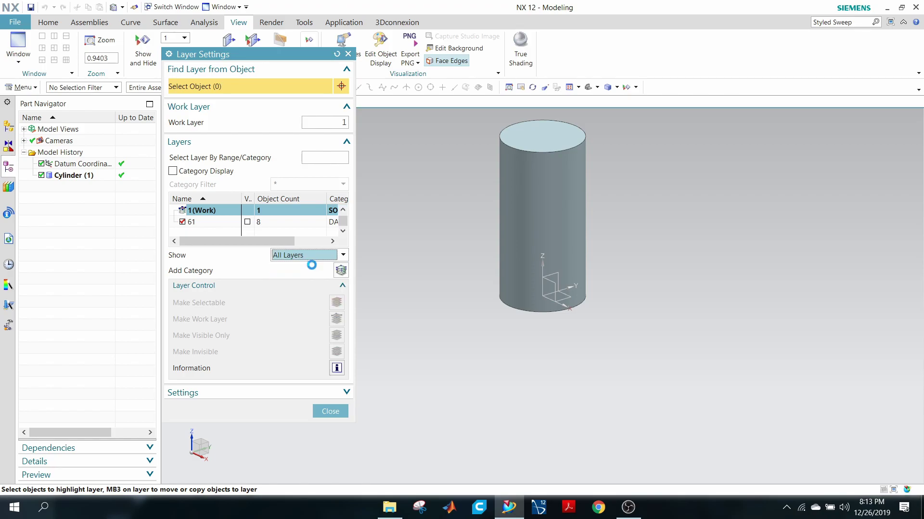
# Move the cylinder body to layer 2 using Move Selected to Layer.
pyautogui.click(260, 223)
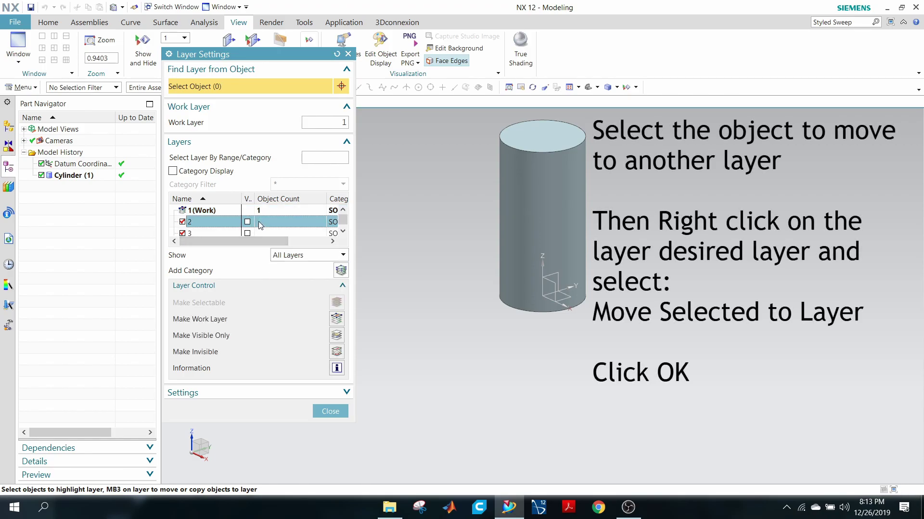
pyautogui.click(542, 216)
pyautogui.rightClick(215, 224)
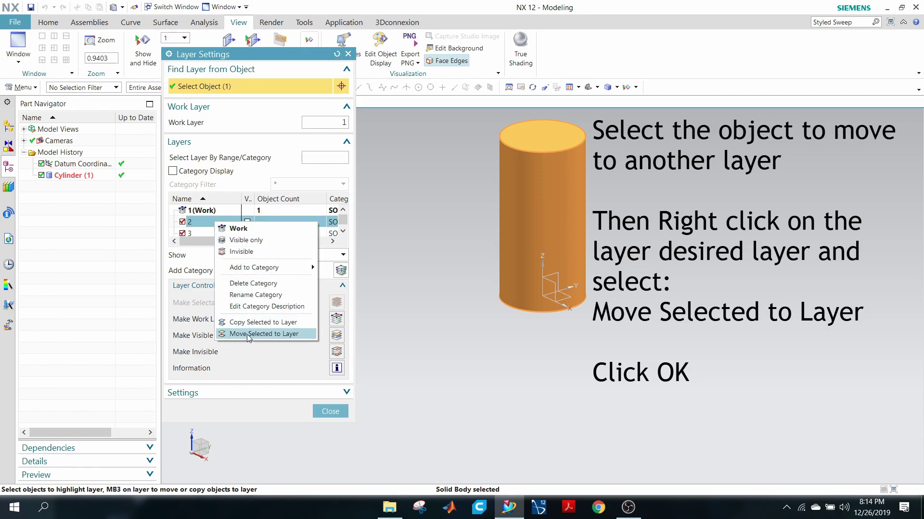
pyautogui.click(247, 333)
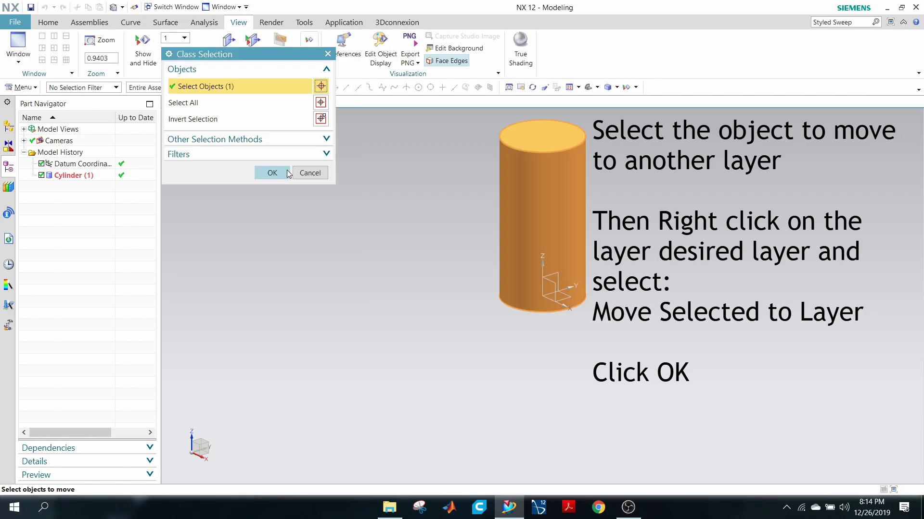
pyautogui.click(288, 173)
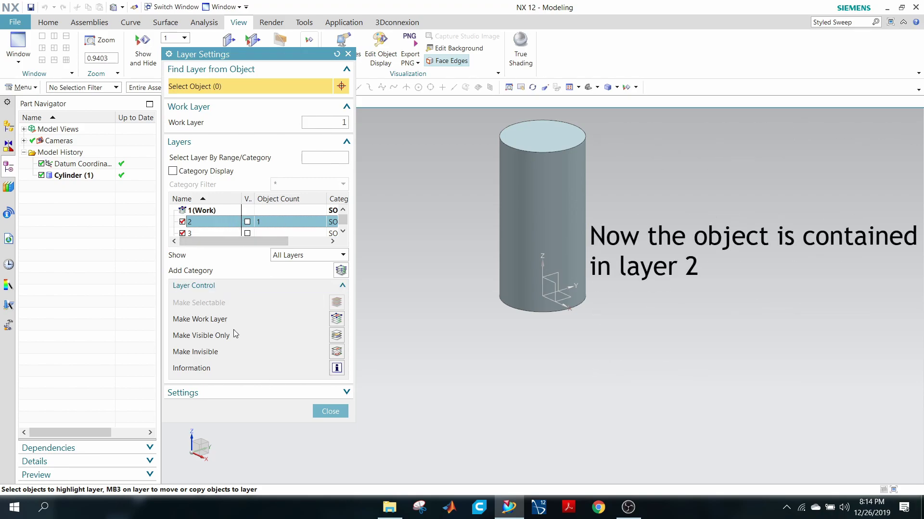
# Examine the layer information listing for the contents of layer 2 and close it together with Layer Settings.
pyautogui.click(337, 368)
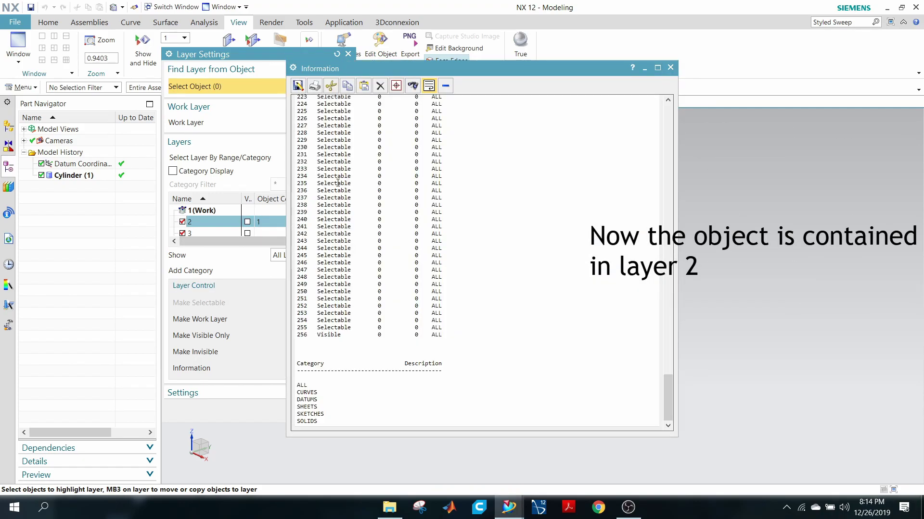
pyautogui.scroll(20, 337, 182)
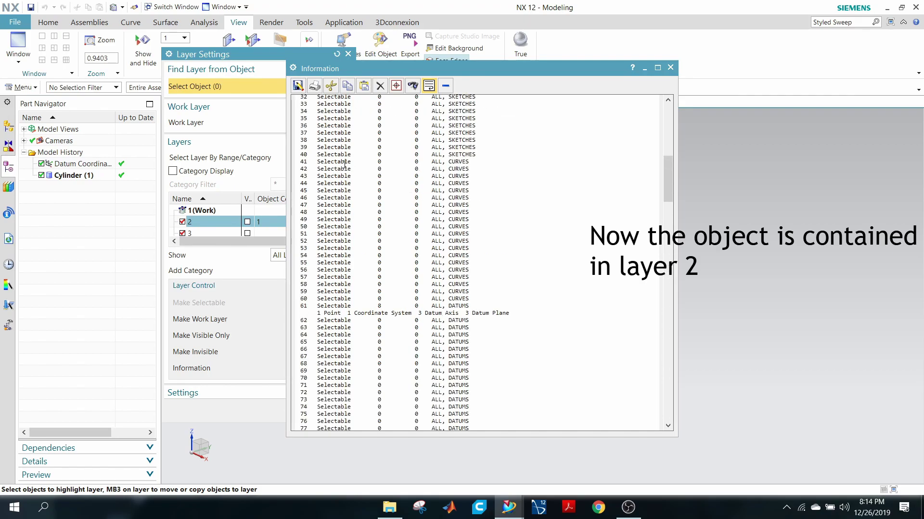
pyautogui.scroll(15, 344, 164)
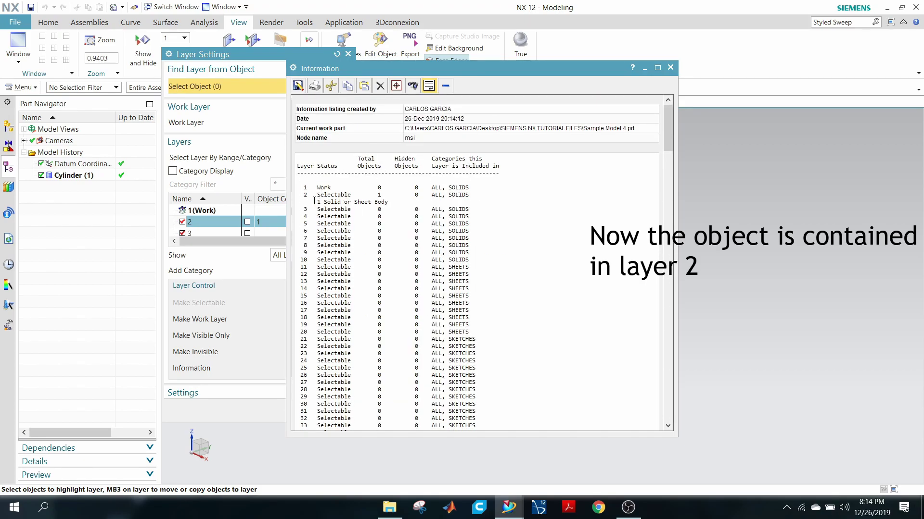
pyautogui.moveTo(388, 203); pyautogui.dragTo(395, 203)
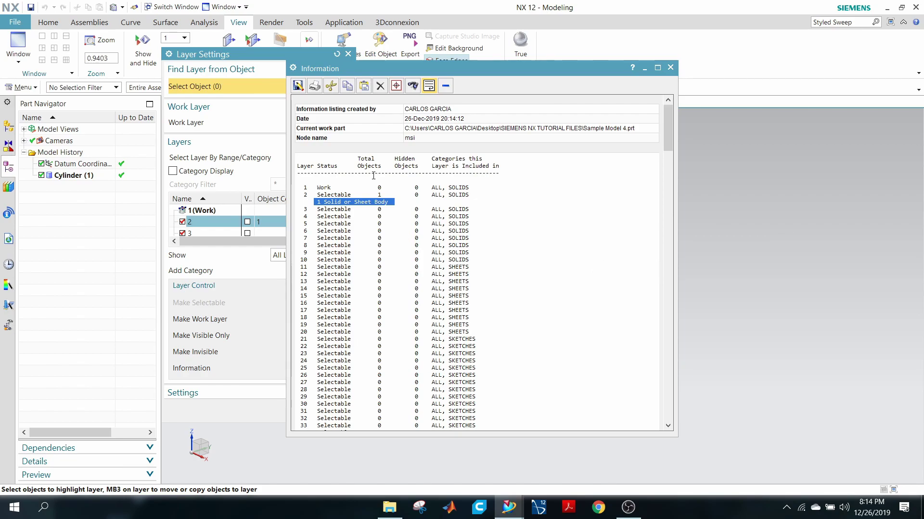
pyautogui.click(670, 67)
pyautogui.click(330, 411)
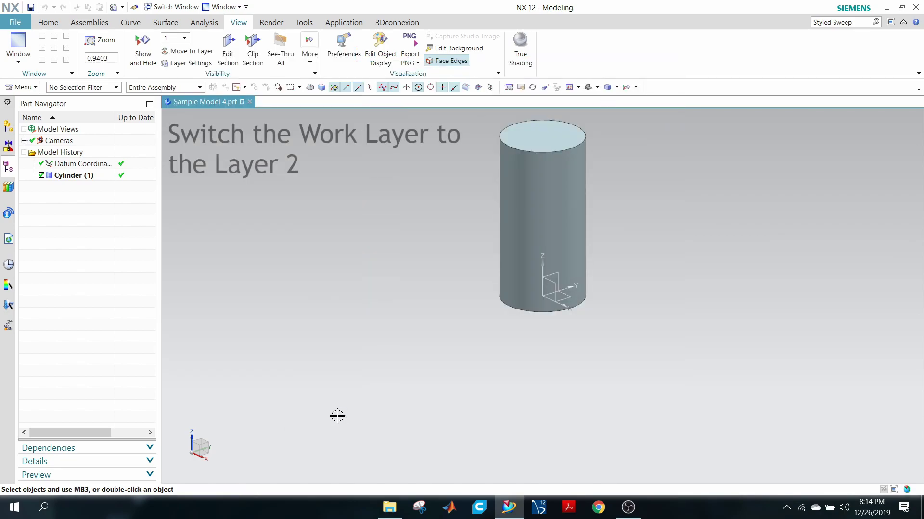
# Set the work layer to 2 and check its status in Layer Settings.
pyautogui.click(178, 38)
pyautogui.click(185, 38)
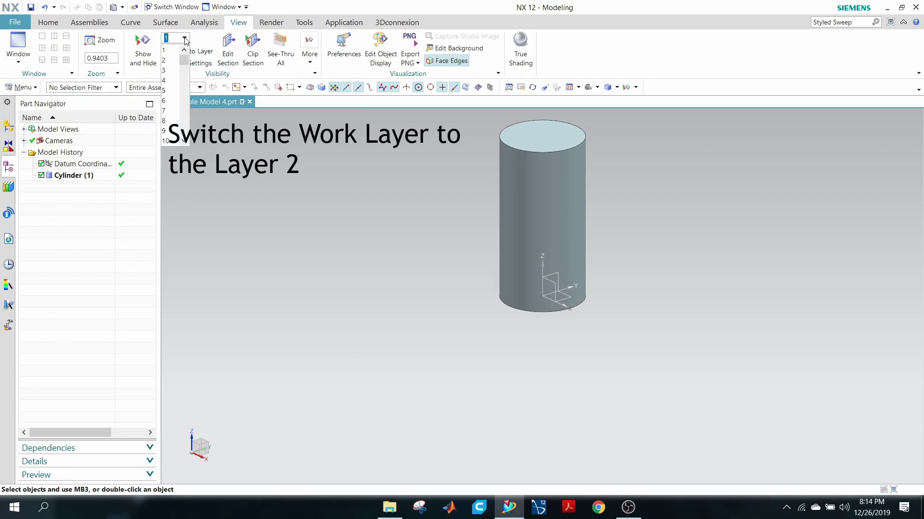
pyautogui.click(164, 60)
pyautogui.click(197, 63)
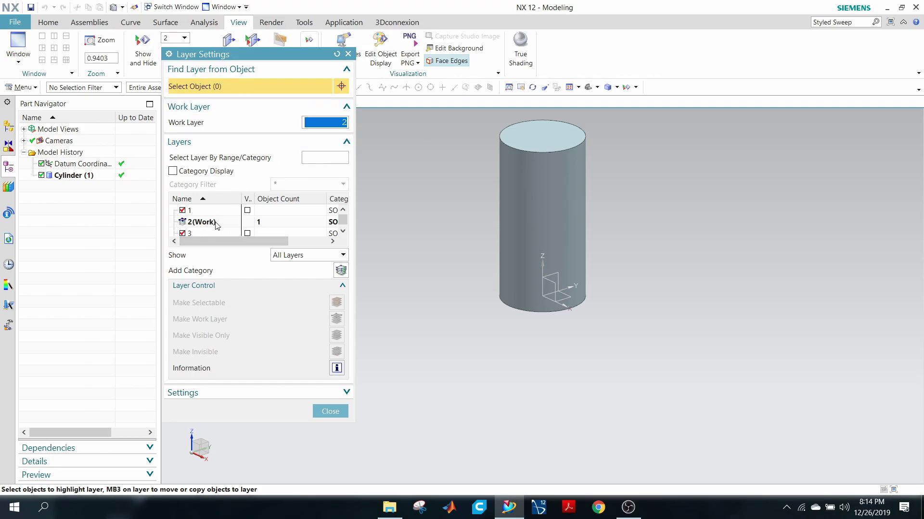
pyautogui.click(324, 410)
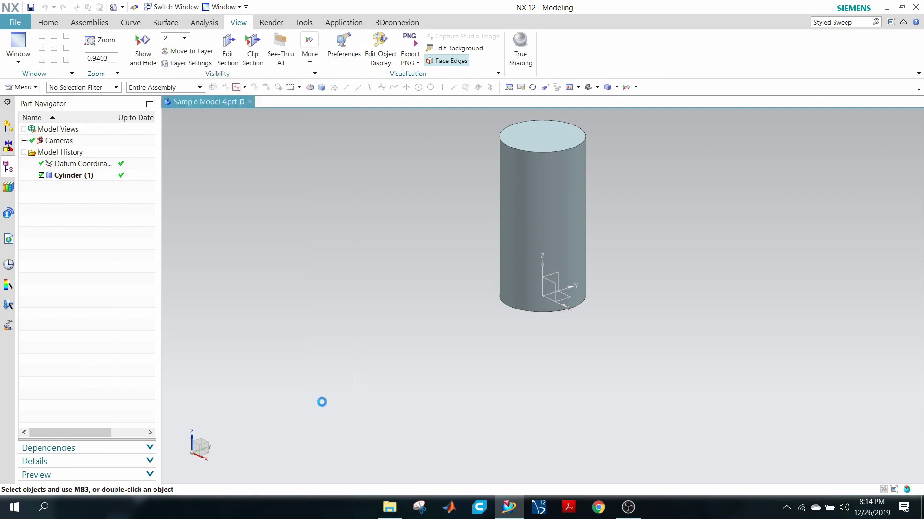
# Set the work layer back to 1.
pyautogui.click(184, 39)
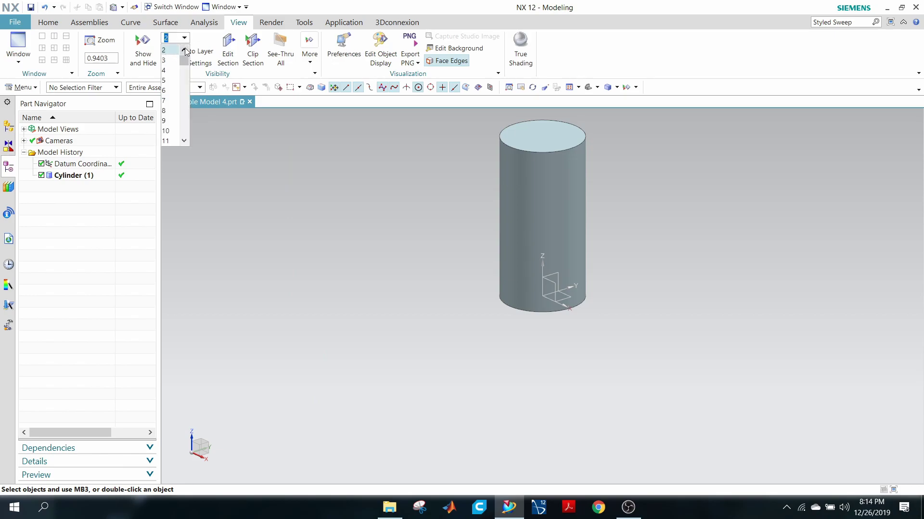
pyautogui.click(169, 50)
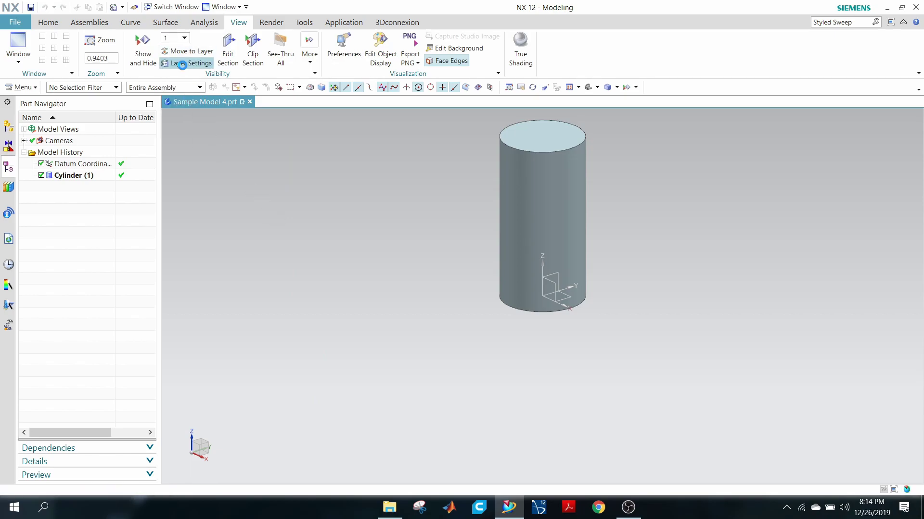
# Make layer 2 invisible in Layer Settings.
pyautogui.click(182, 63)
pyautogui.click(207, 222)
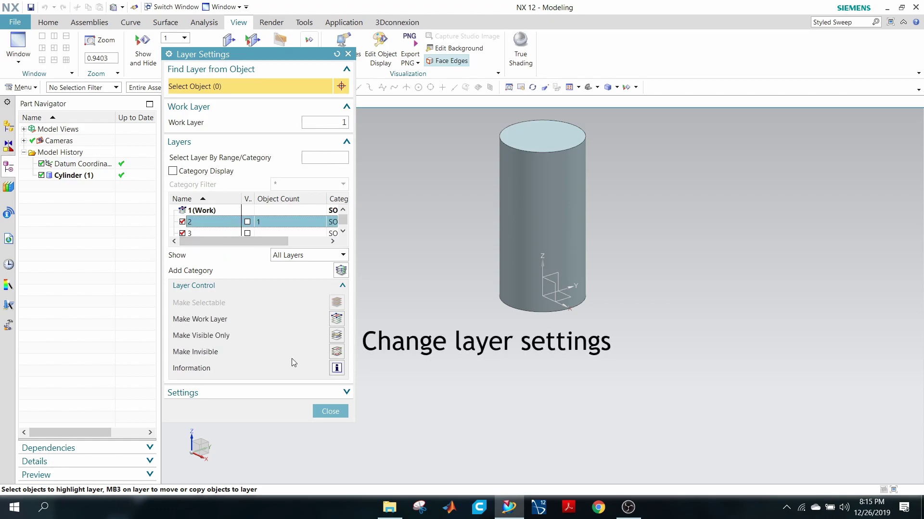
pyautogui.click(336, 352)
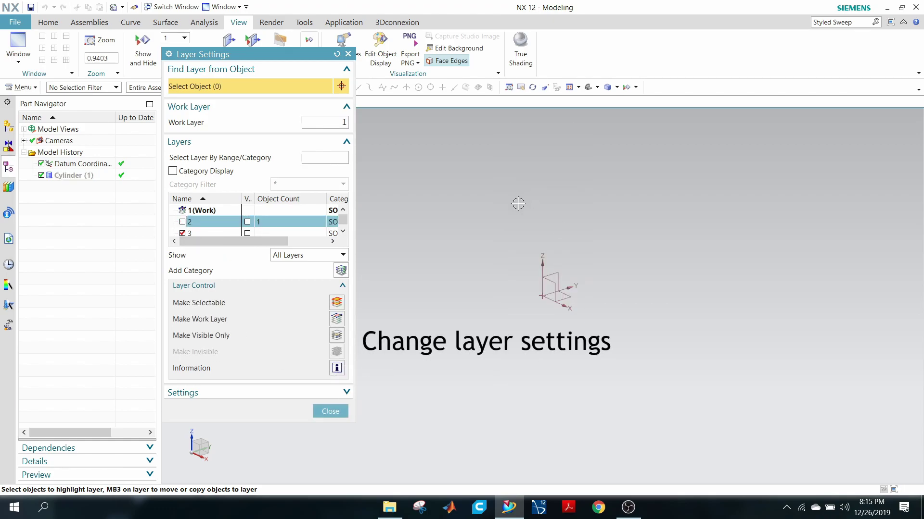
# Make layer 2 visible only and try to select the cylinder in the model.
pyautogui.click(336, 335)
pyautogui.click(330, 411)
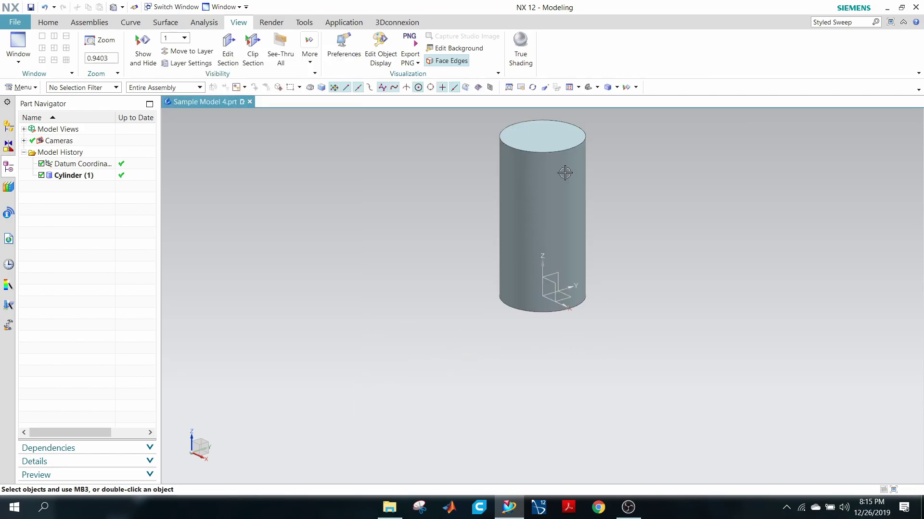
pyautogui.click(505, 184)
# Make layer 2 the work layer in Layer Settings.
pyautogui.click(189, 63)
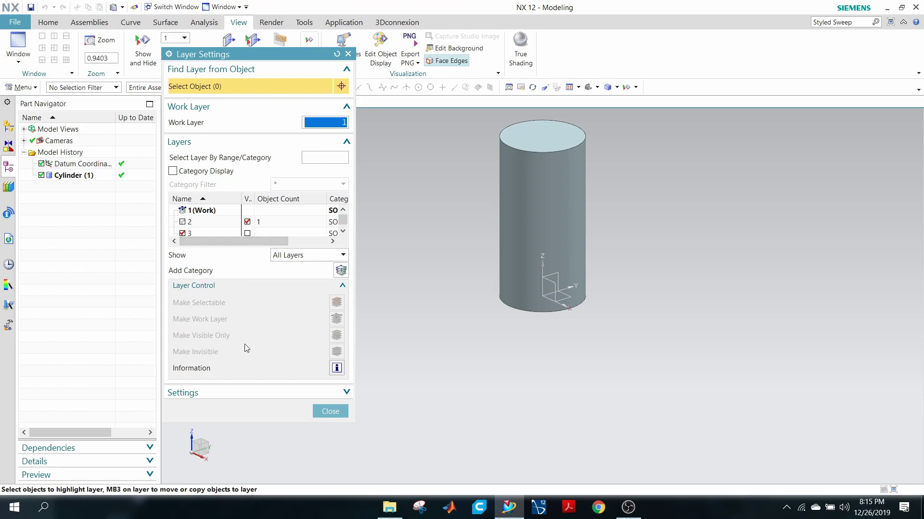
pyautogui.click(226, 223)
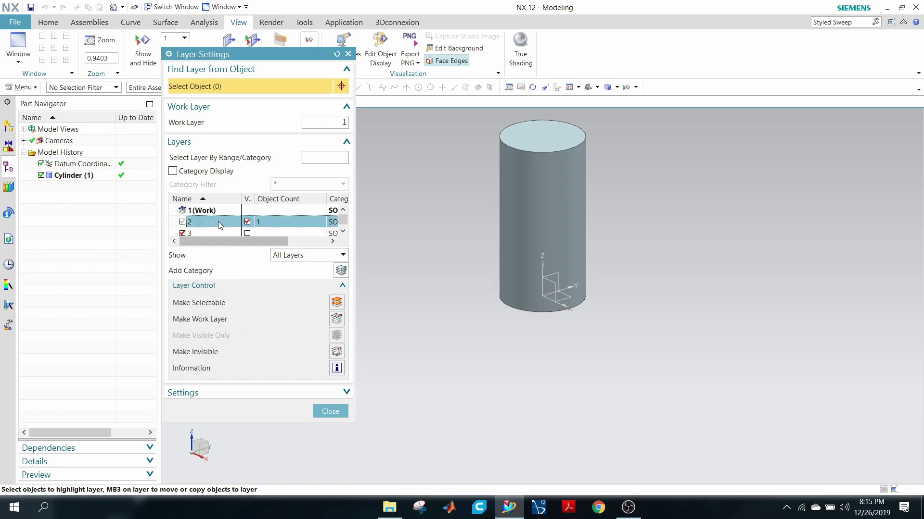
pyautogui.click(338, 324)
pyautogui.click(329, 411)
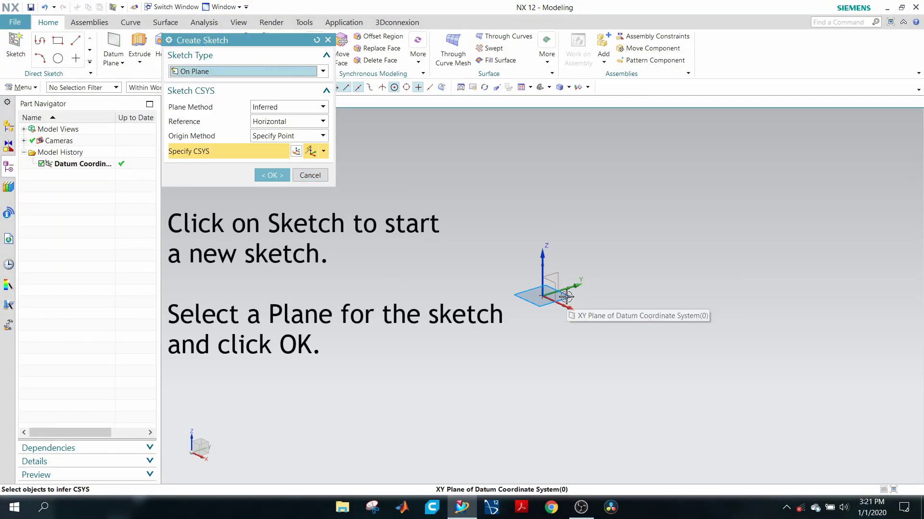
# Sketch a rectangle about 7.2 by 5.37 in on the XY plane, centered on the origin.
pyautogui.click(566, 298)
pyautogui.click(271, 176)
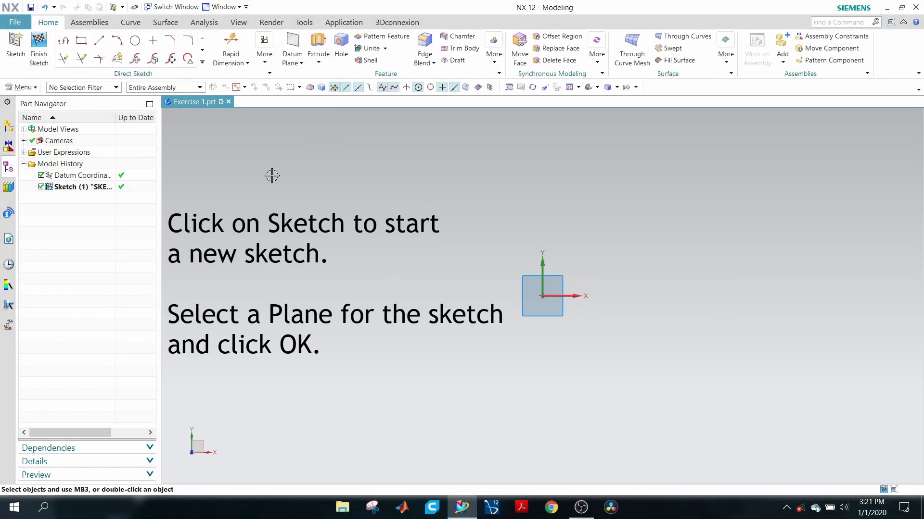
pyautogui.click(82, 42)
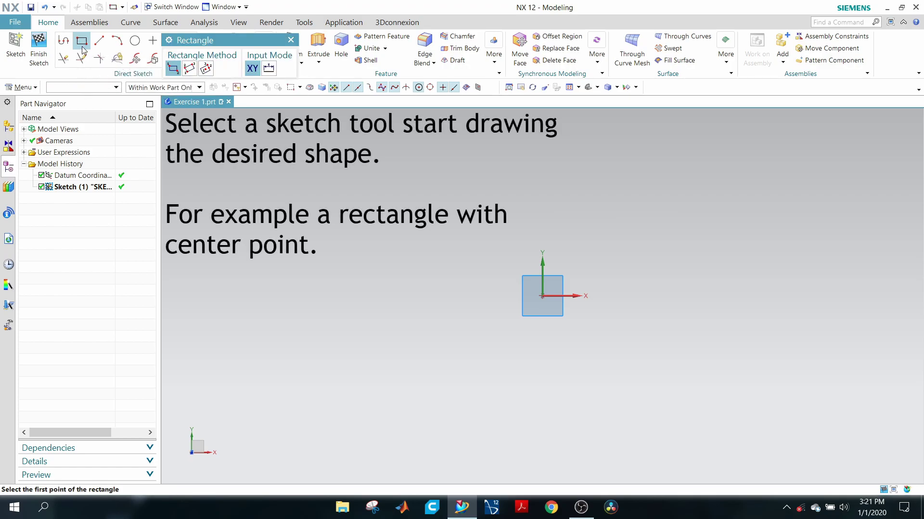
pyautogui.click(205, 68)
pyautogui.click(542, 296)
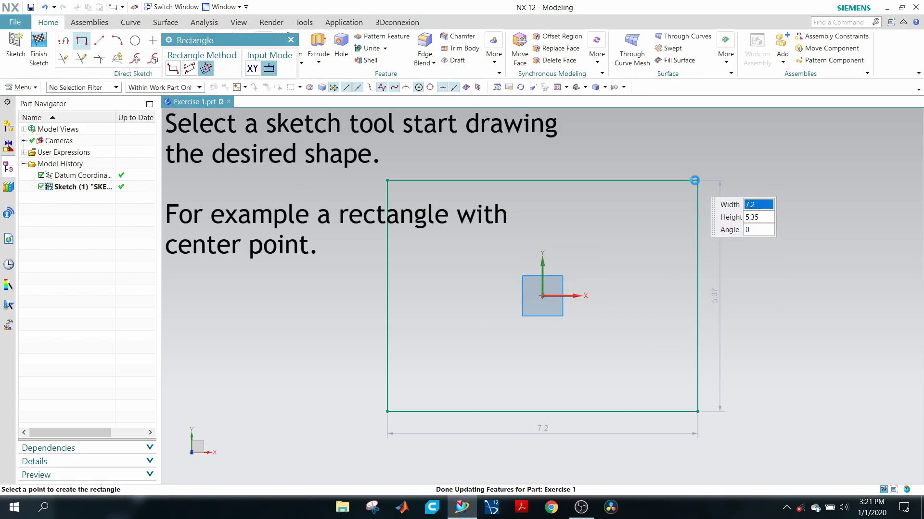
pyautogui.click(697, 180)
pyautogui.click(289, 39)
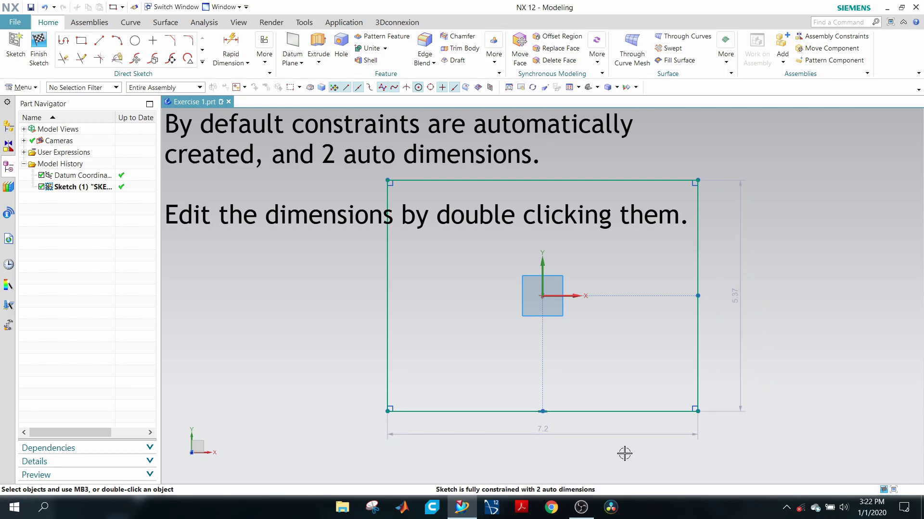
# Set the rectangle's width to 2.9528 in and make its expression a constant.
pyautogui.doubleClick(541, 433)
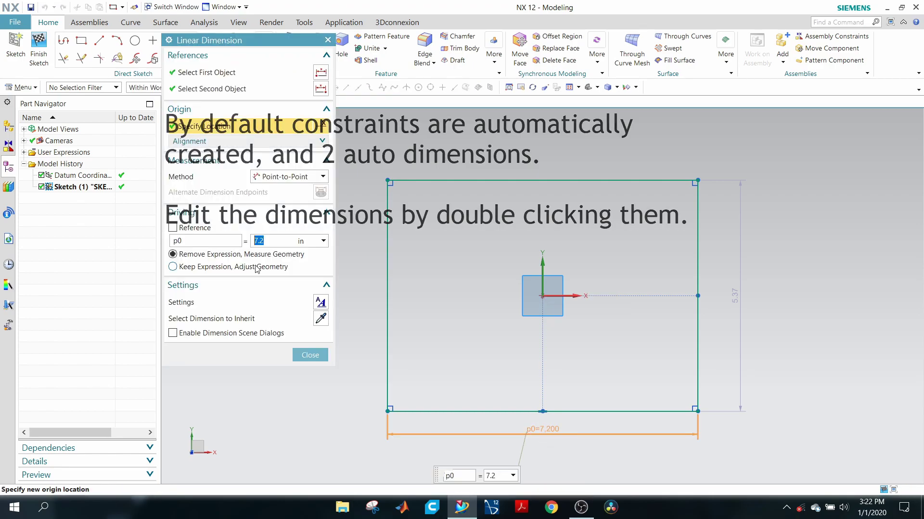
pyautogui.click(279, 241)
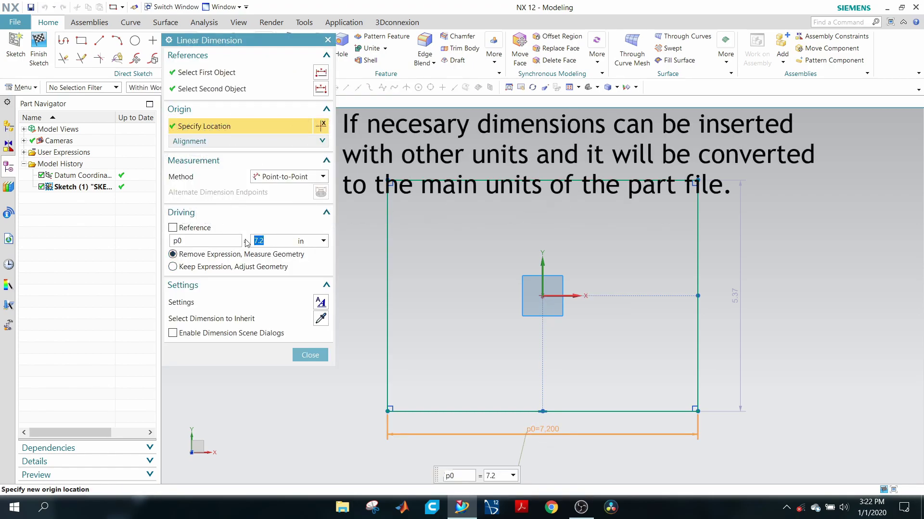
pyautogui.press('Return')
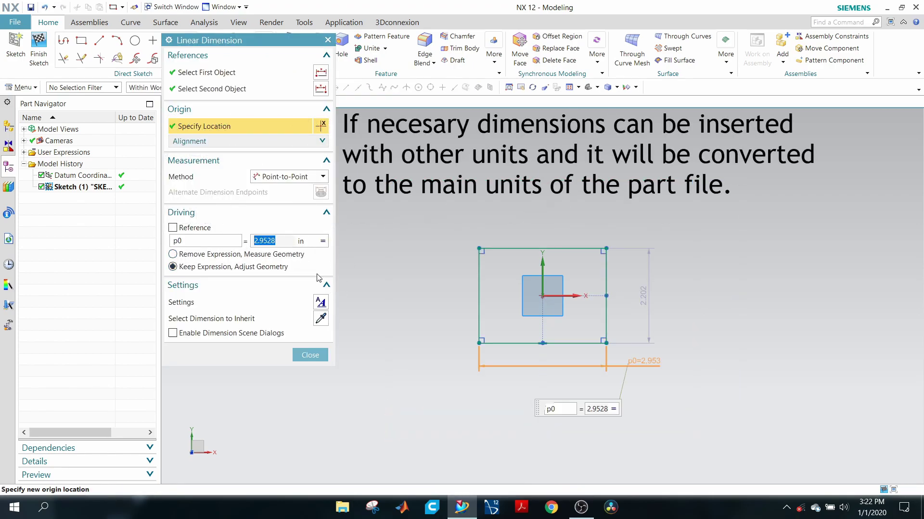
pyautogui.click(323, 241)
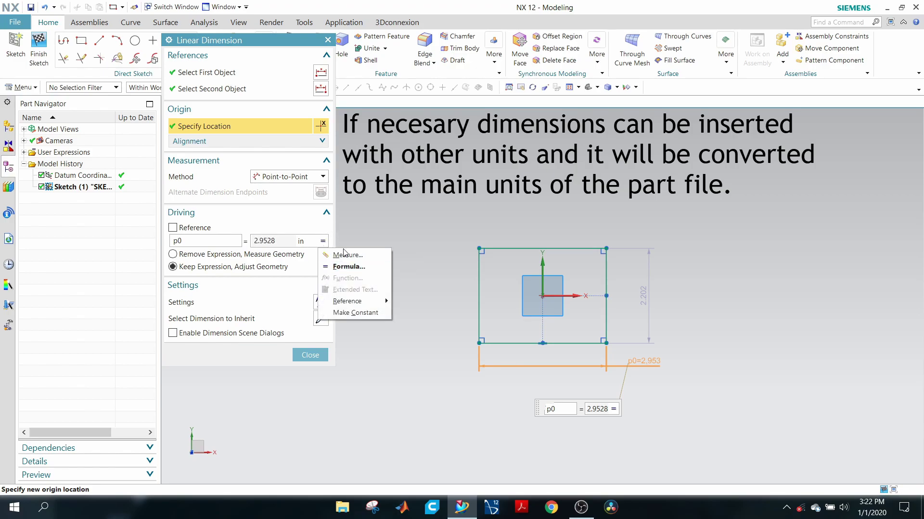
pyautogui.click(336, 314)
pyautogui.click(316, 350)
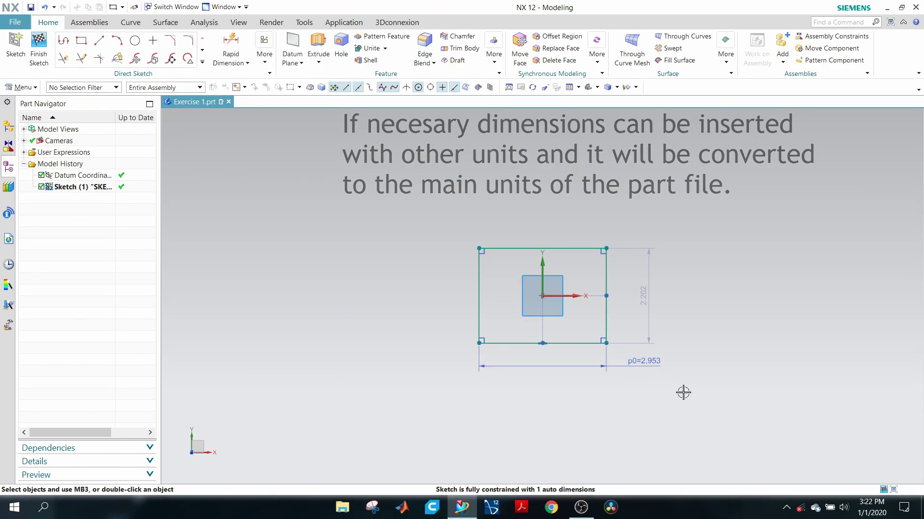
# Set the rectangle's height dimension to 2.2047 in.
pyautogui.scroll(3, 557, 298)
pyautogui.doubleClick(721, 288)
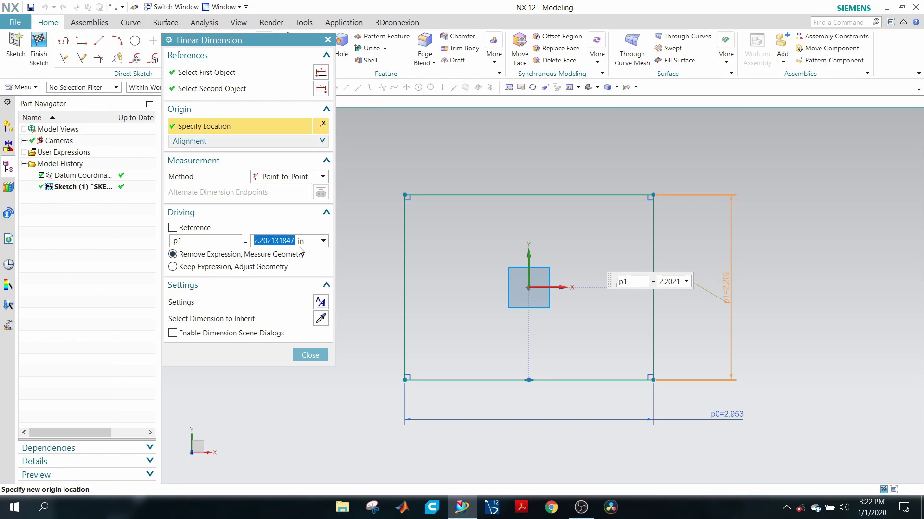
pyautogui.press('Return')
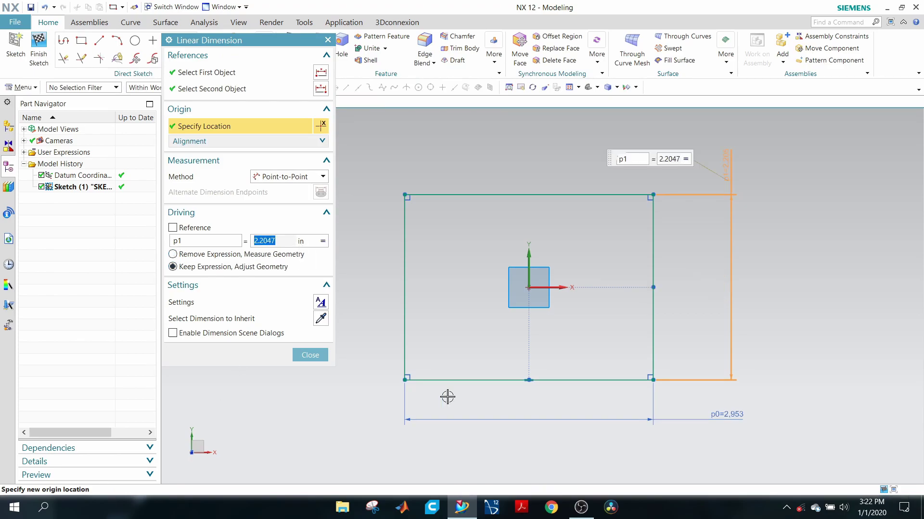
pyautogui.click(308, 355)
# Set the rectangle's width to 3 in and, after making the height expression constant, its height to 2.25 in.
pyautogui.doubleClick(758, 414)
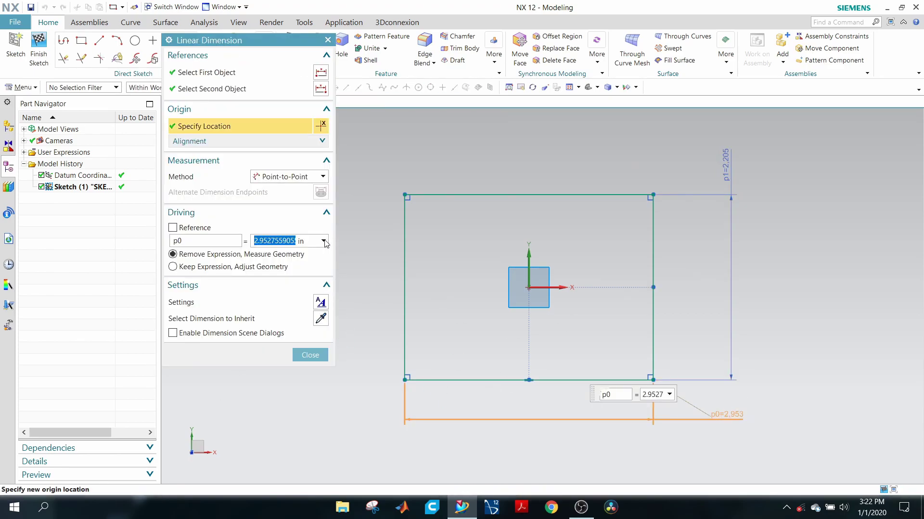
pyautogui.press('Return')
pyautogui.doubleClick(726, 160)
pyautogui.click(323, 241)
pyautogui.click(355, 312)
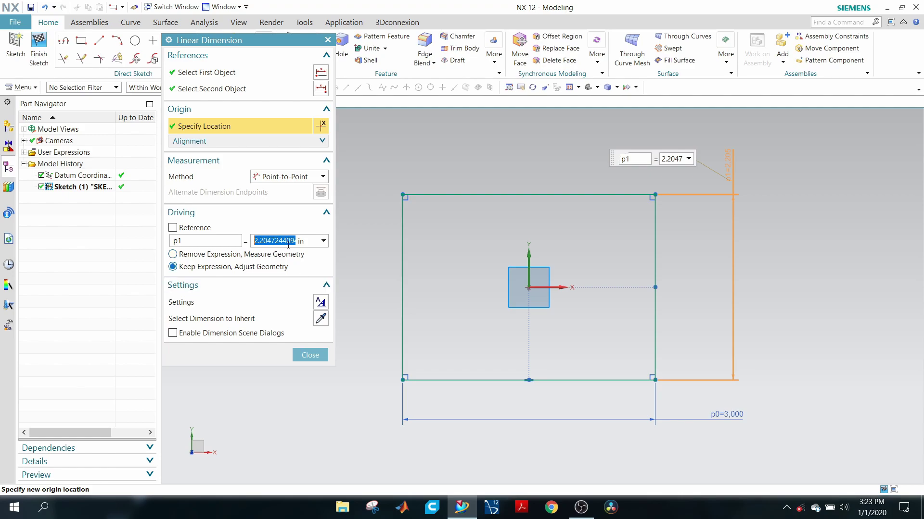
pyautogui.click(310, 355)
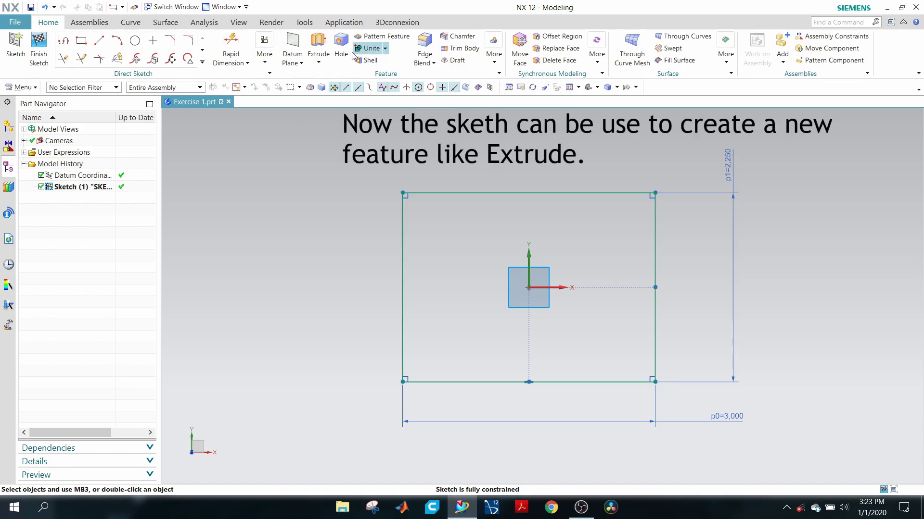
# Extrude the rectangle from 0 to 0.75 in with Boolean set to None.
pyautogui.click(319, 46)
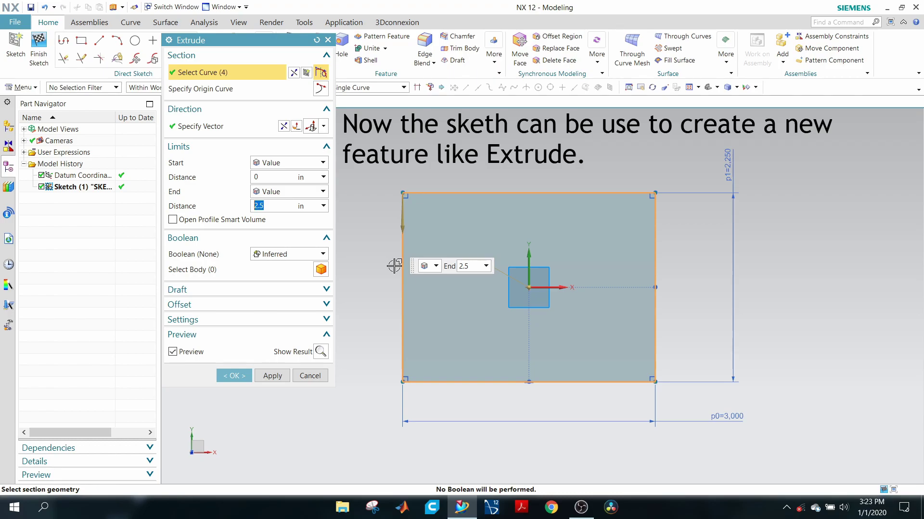
pyautogui.click(288, 254)
pyautogui.click(288, 265)
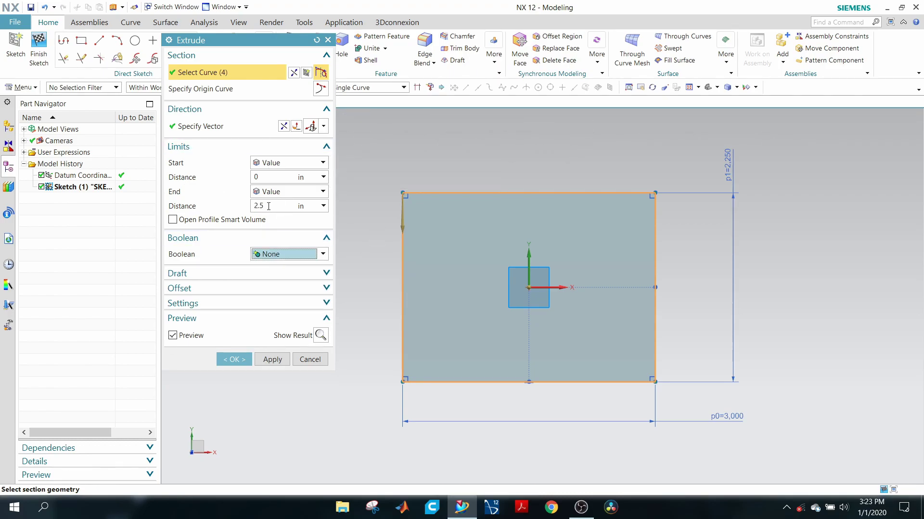
pyautogui.moveTo(268, 206); pyautogui.dragTo(258, 206)
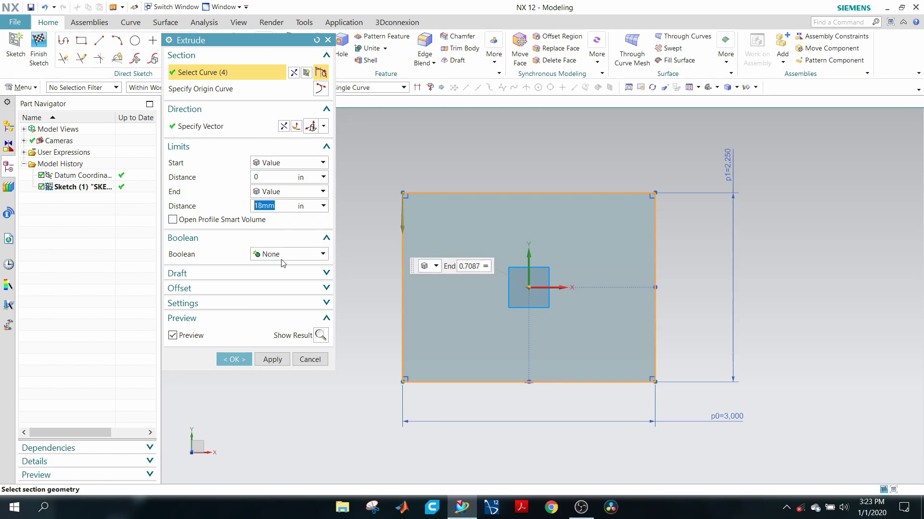
pyautogui.write('0.75')
pyautogui.press('Return')
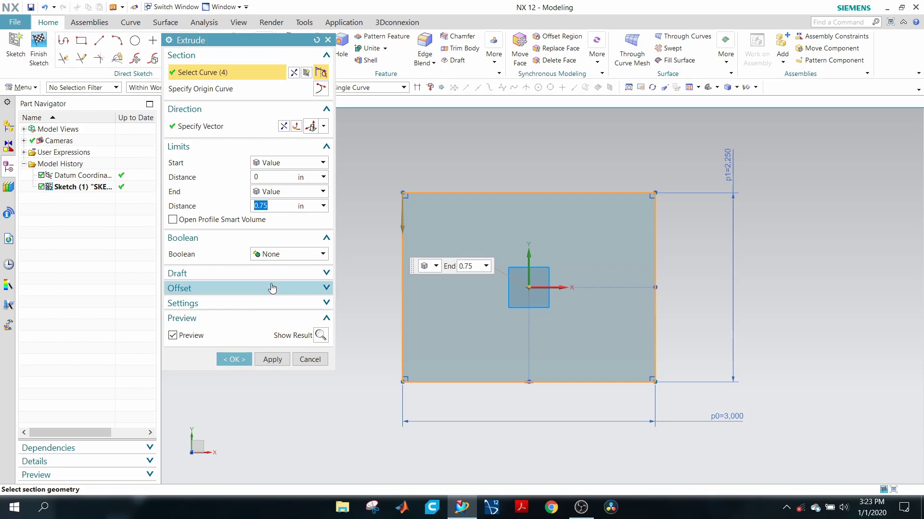
pyautogui.moveTo(521, 350); pyautogui.dragTo(464, 287, button='middle')
pyautogui.scroll(3, 551, 316)
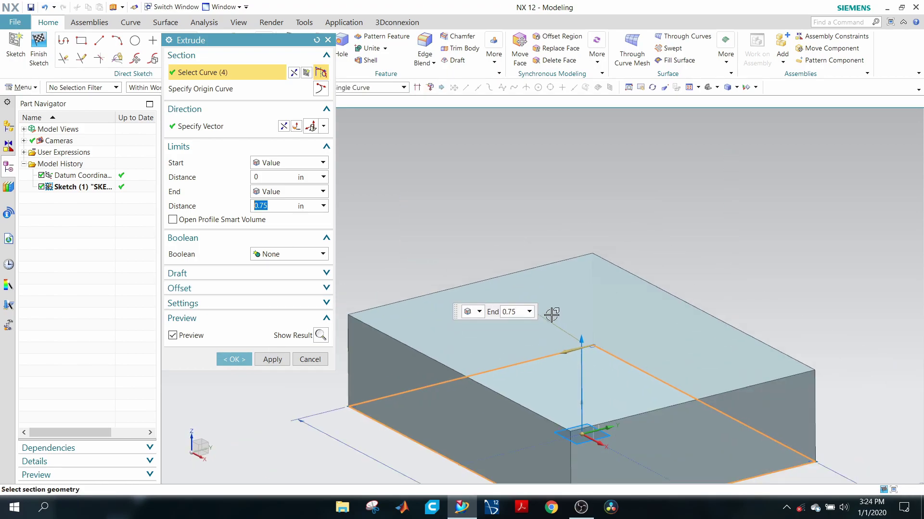
pyautogui.scroll(-6, 551, 314)
pyautogui.scroll(3, 626, 348)
pyautogui.click(234, 357)
pyautogui.click(445, 330)
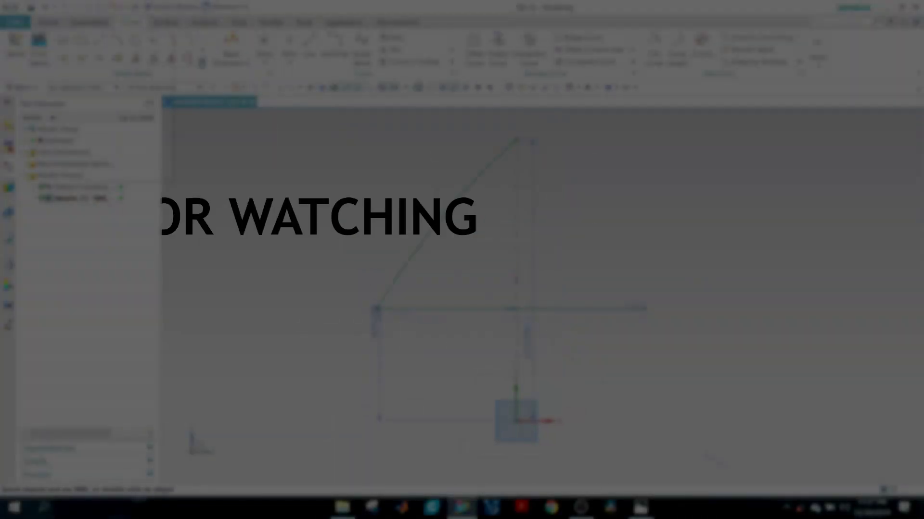